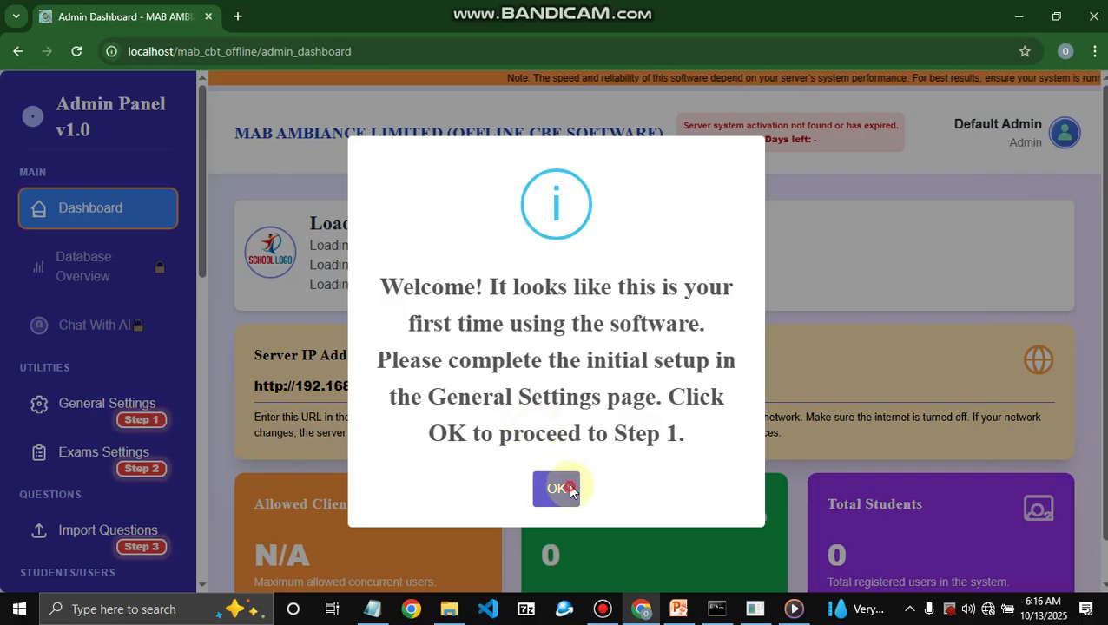
- Dismiss the welcome notice and the setup instructions notice on the General Settings page
left_click(573, 477)
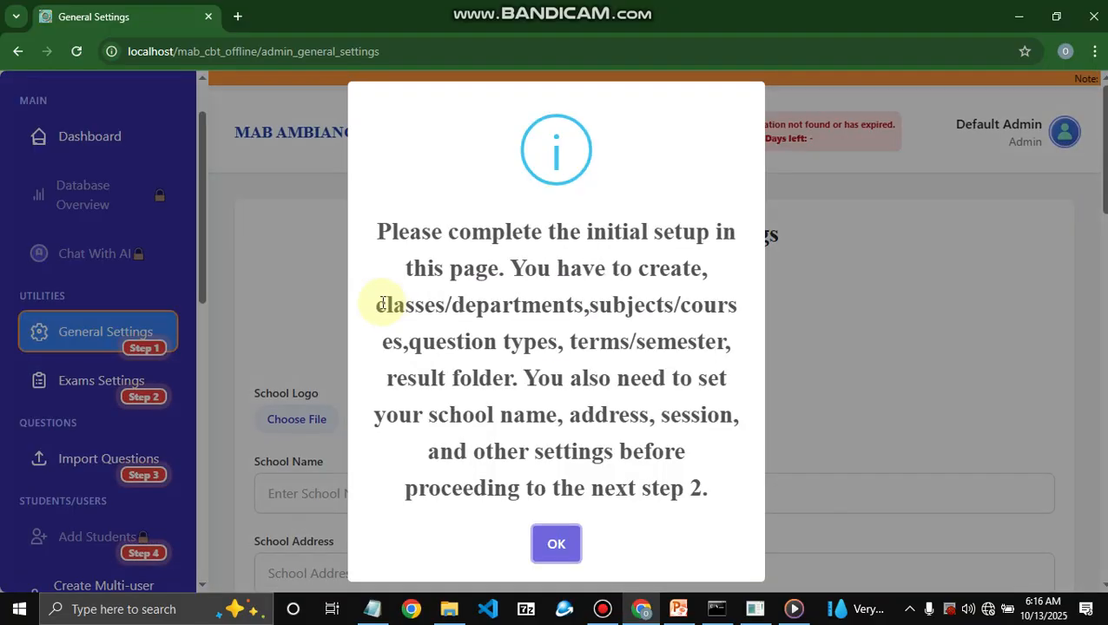
left_click_drag(383, 303, 848, 302)
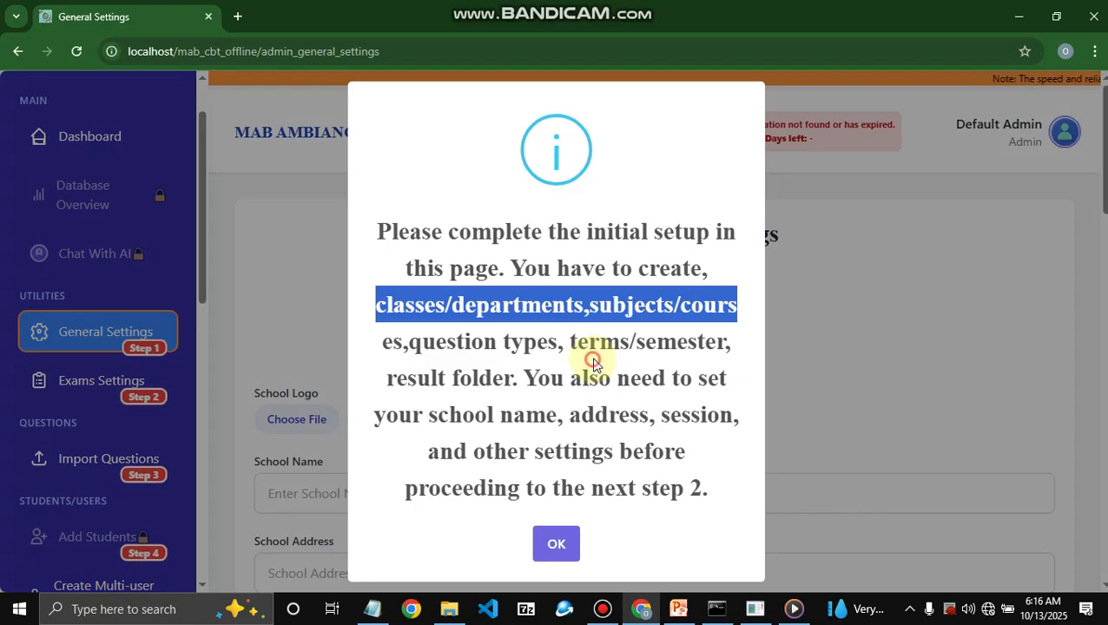
left_click(840, 315)
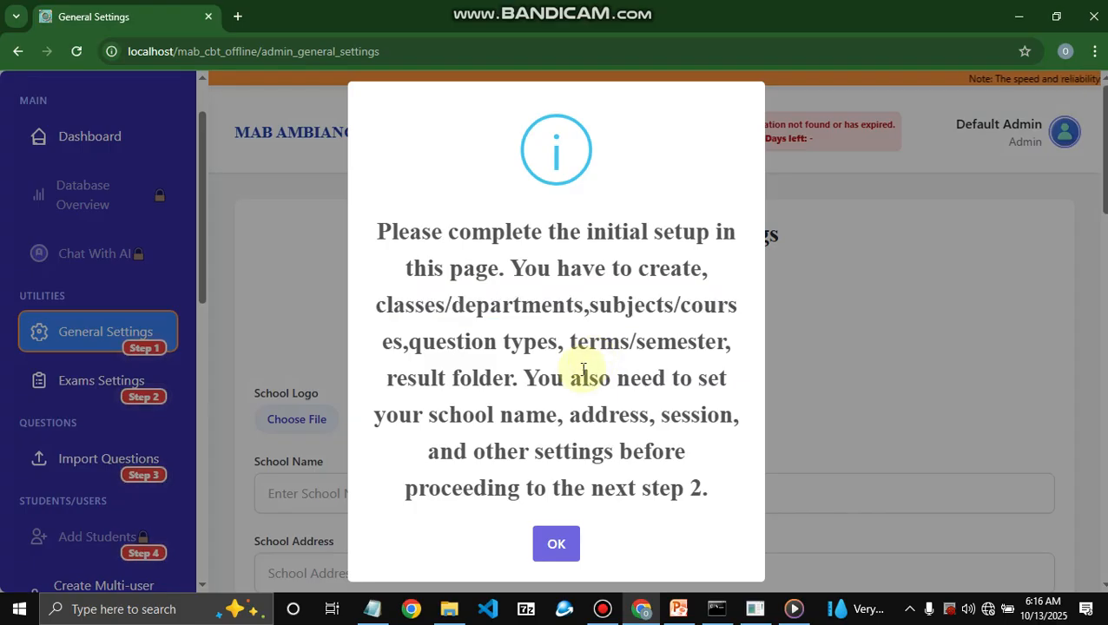
left_click(553, 544)
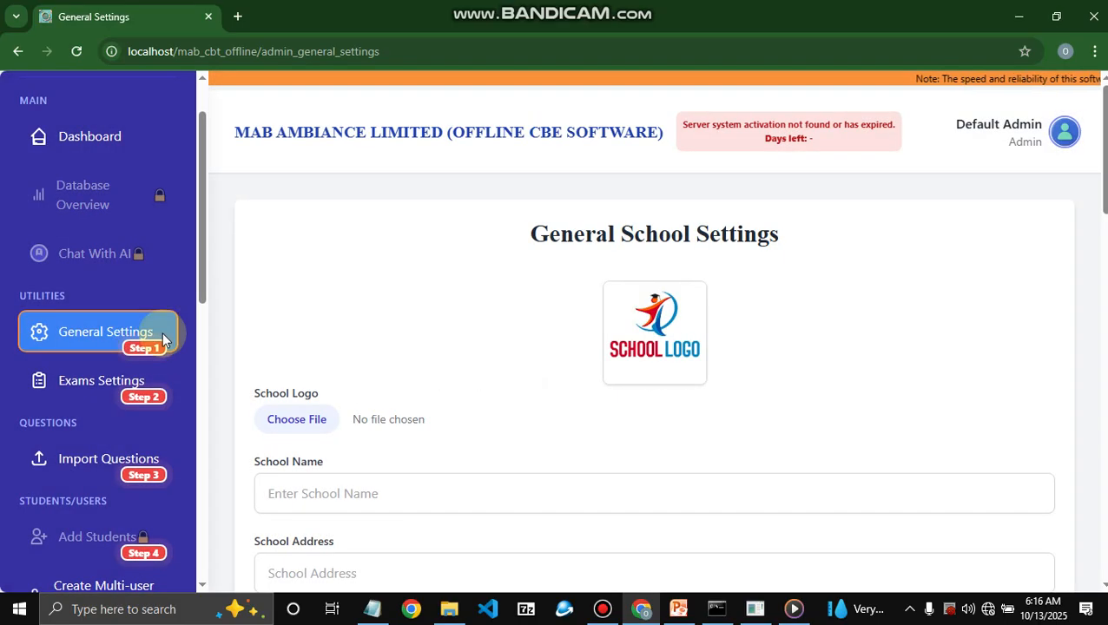
- Choose Class/Department as the data type and save the class JSS 1
scroll(580, 341, "down", 15)
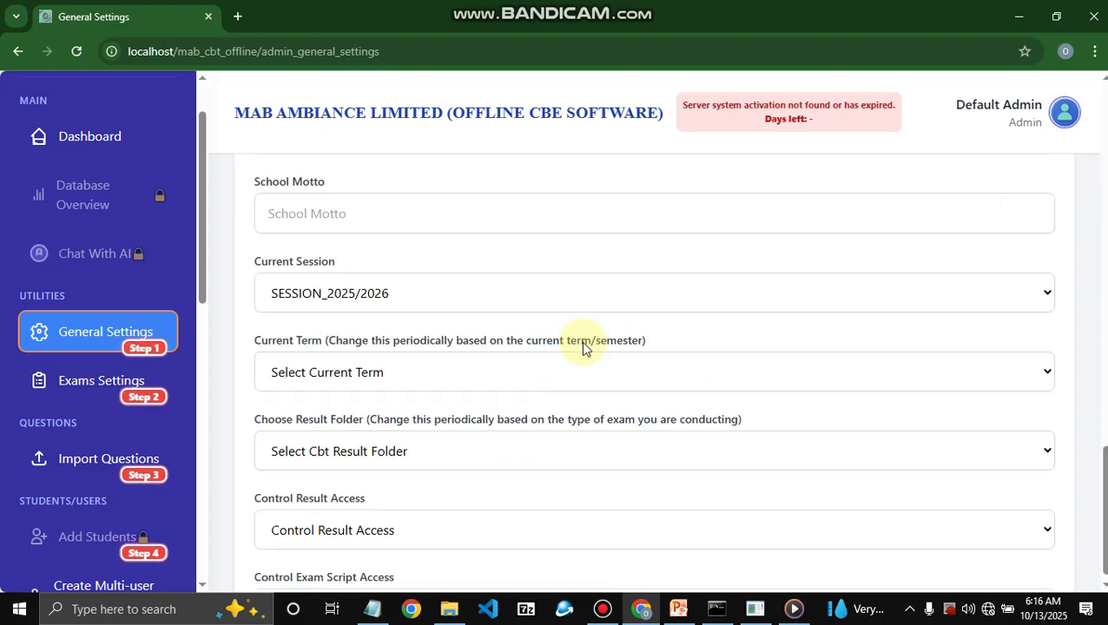
scroll(580, 341, "up", 4)
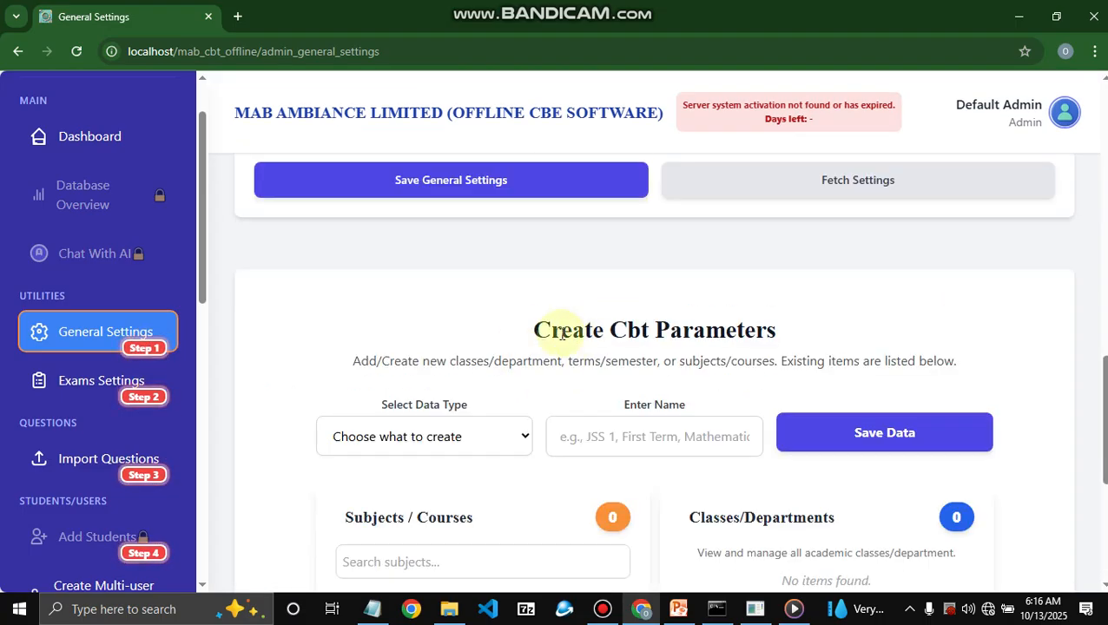
left_click(483, 432)
left_click(460, 321)
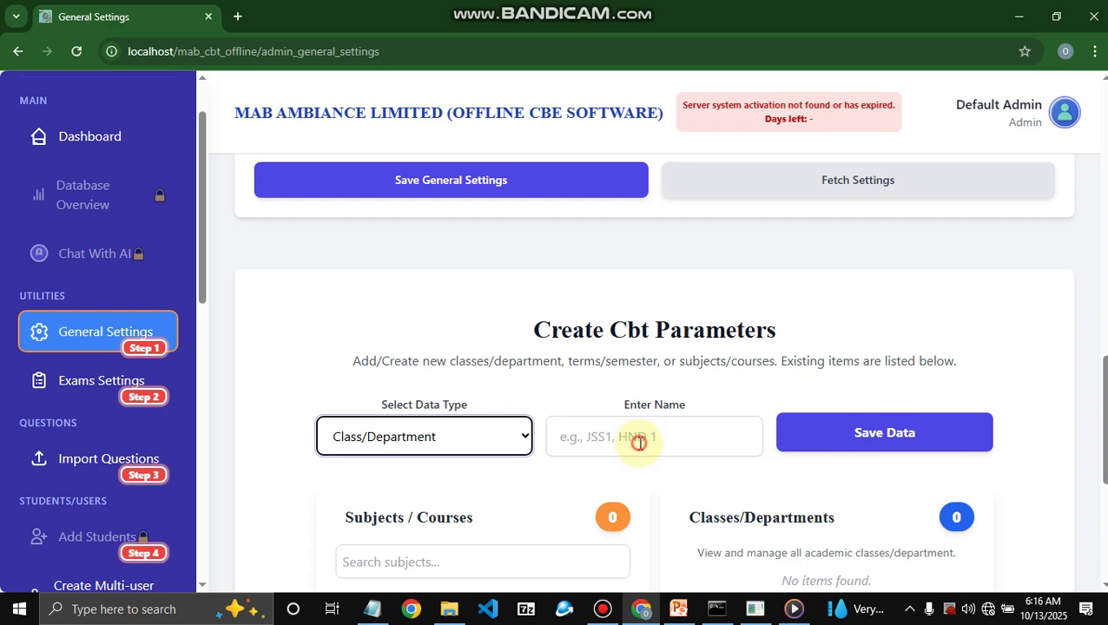
left_click(639, 443)
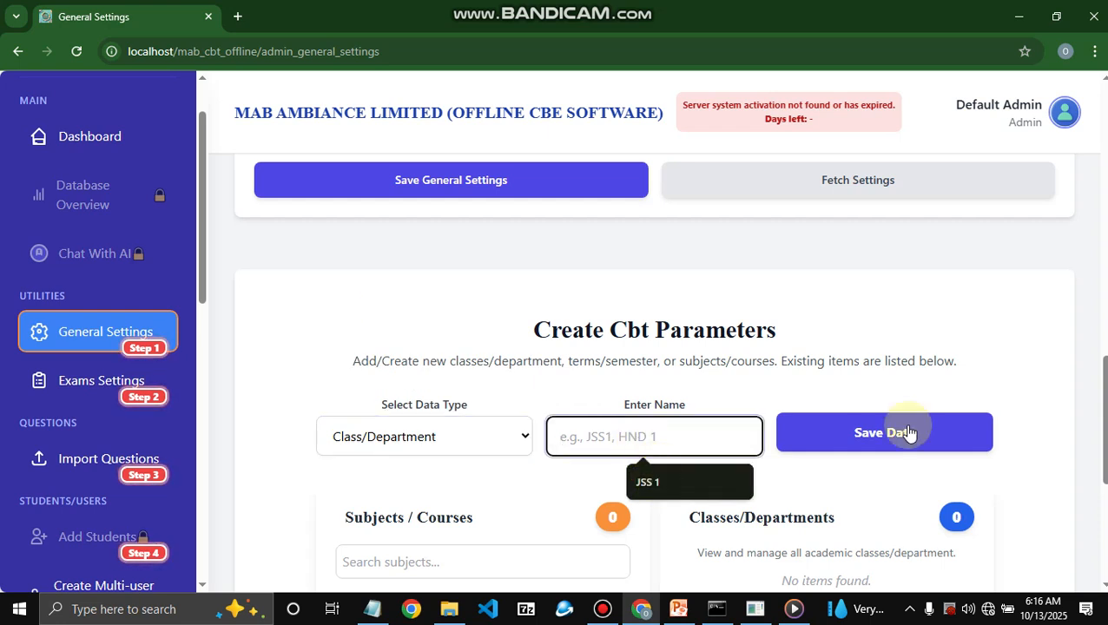
key("Down")
key("Return")
key("Tab")
key("Return")
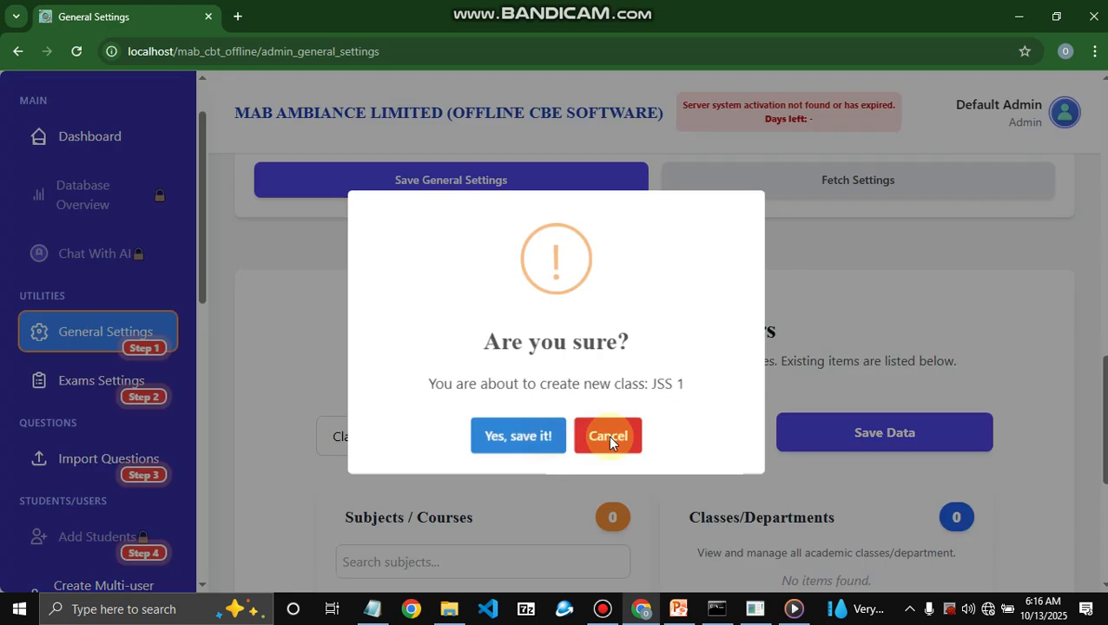
left_click(565, 443)
left_click(590, 434)
- Save the classes JSS 2 and JSS 3
type("JSS")
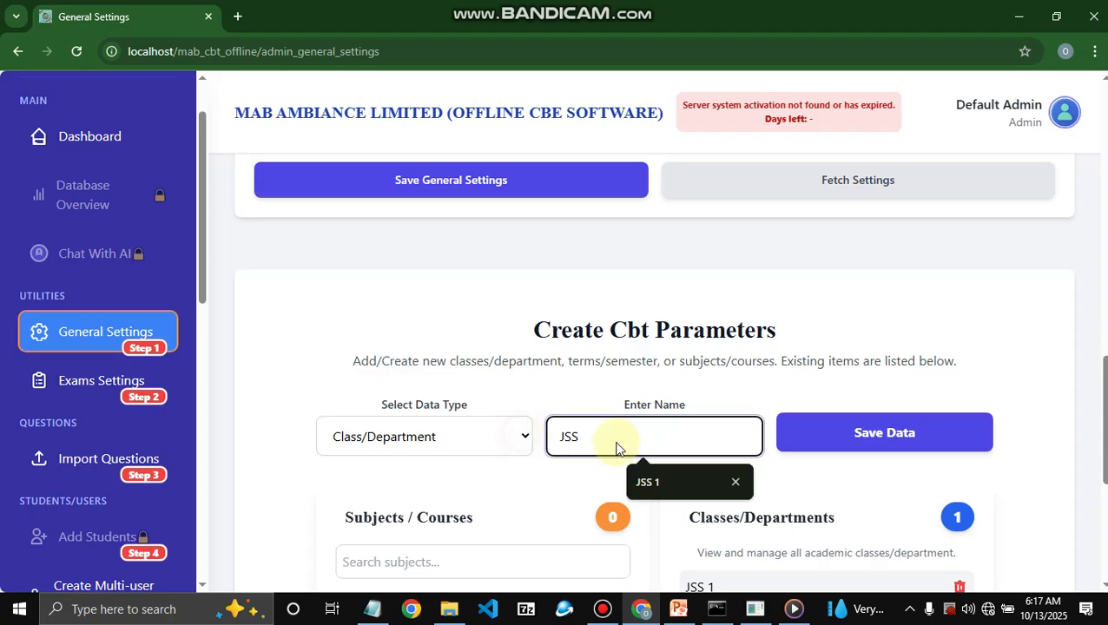
type(" 2")
key("Tab")
key("Return")
left_click(564, 436)
left_click(620, 444)
type("JSS 3")
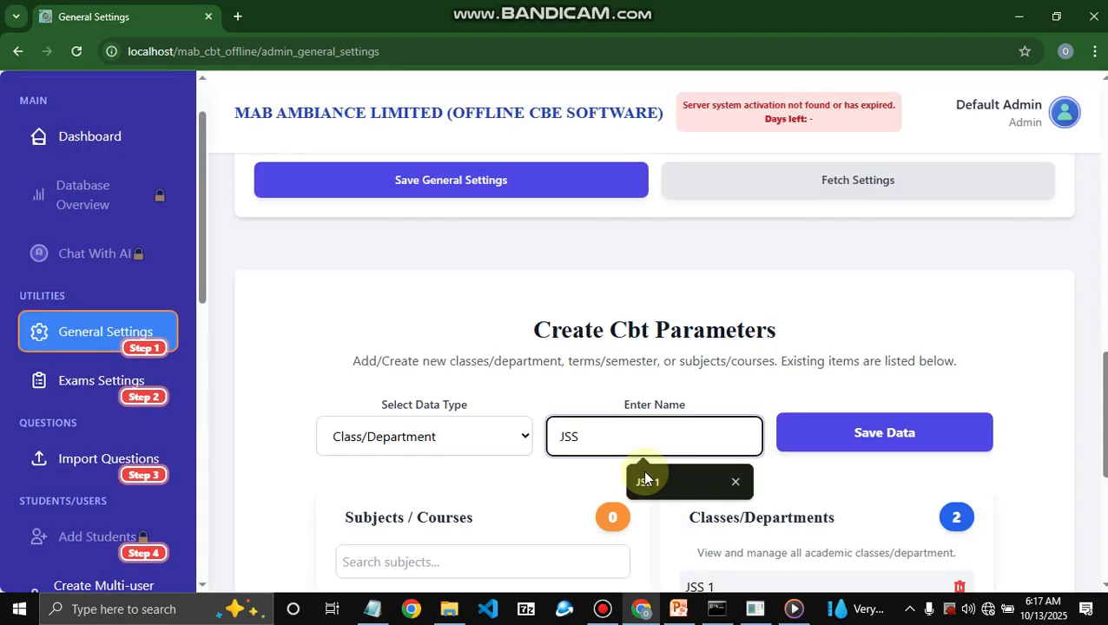
key("Tab")
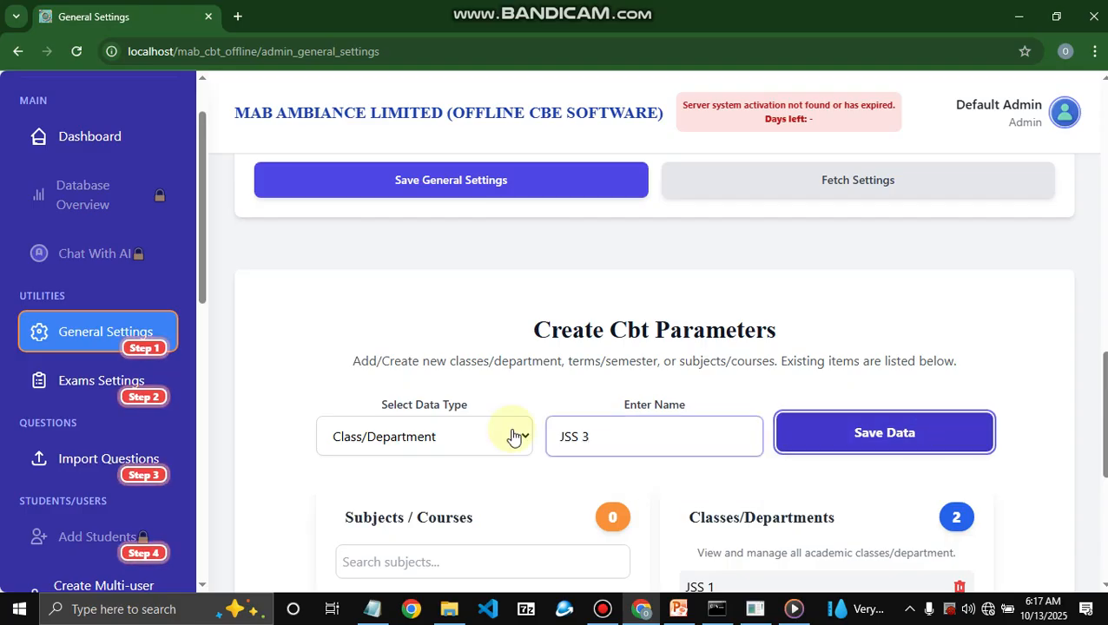
key("Return")
left_click(518, 440)
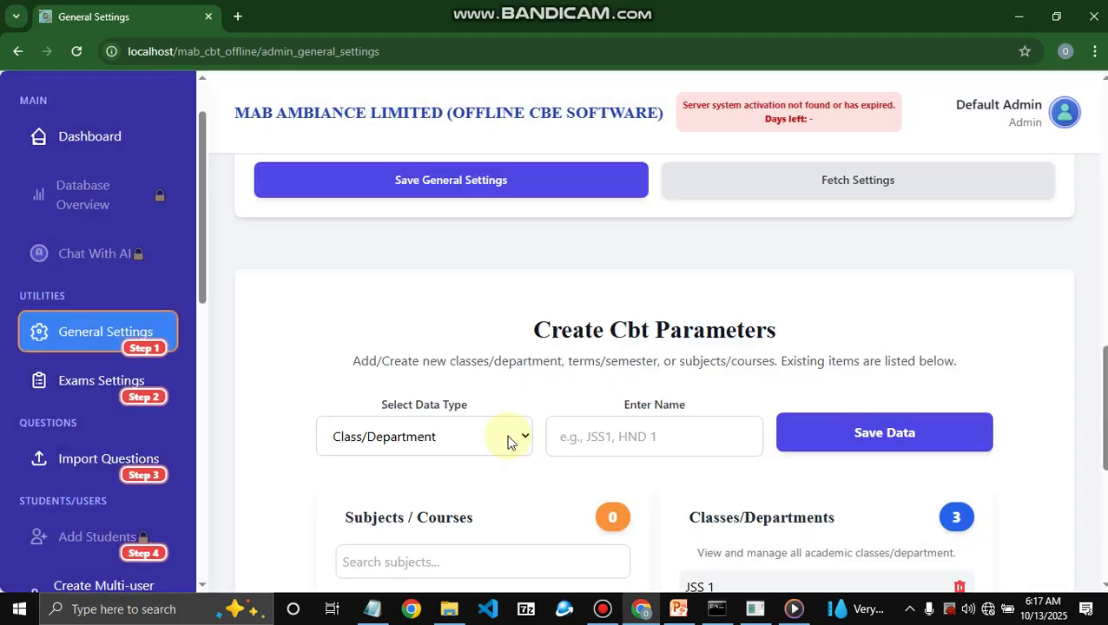
- Save the classes 100LEVEL and 200LEVEL, then review the class list
left_click(614, 445)
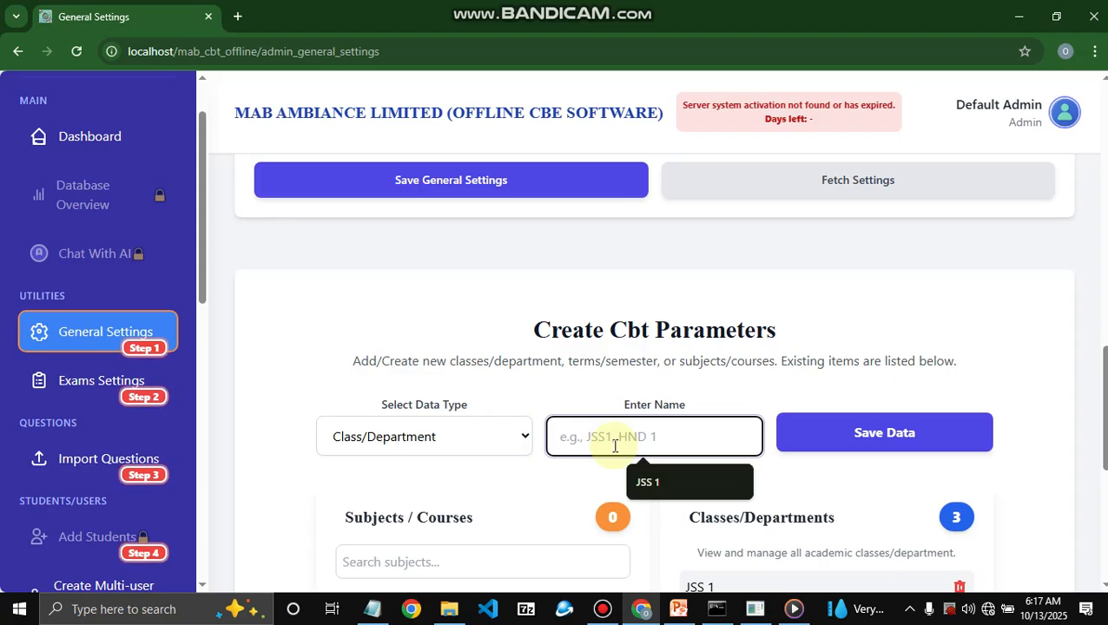
type("100")
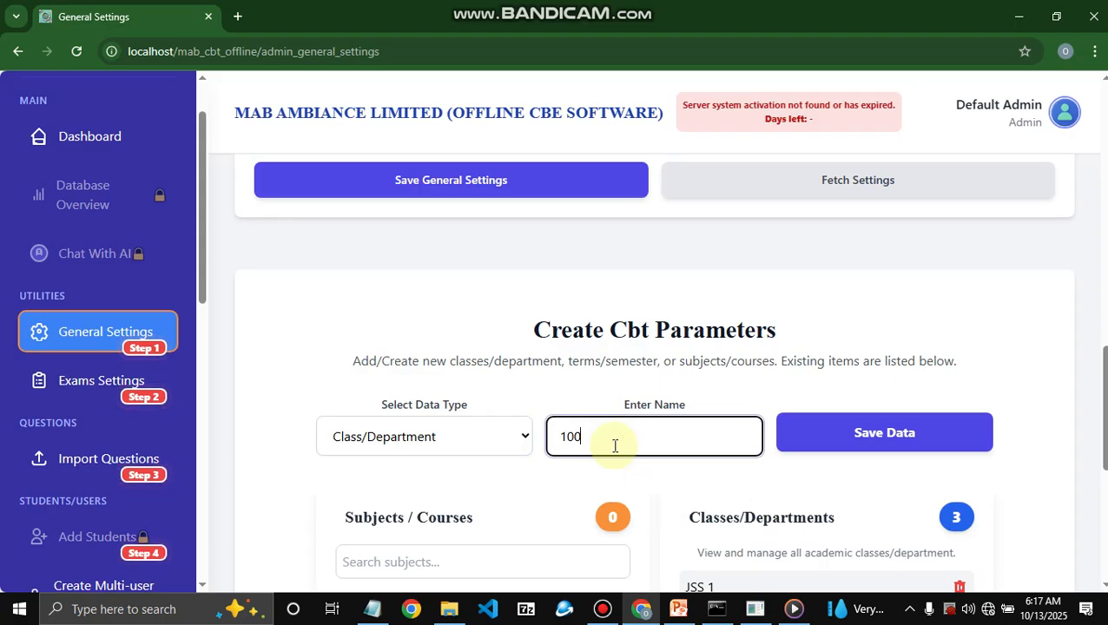
type("LEVEL")
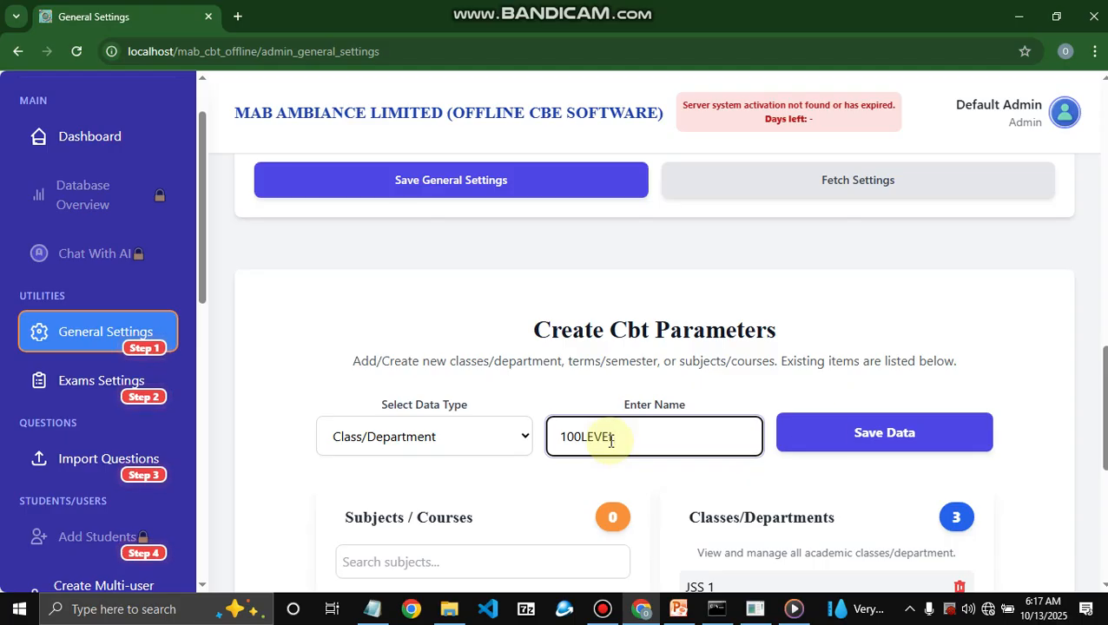
left_click(823, 433)
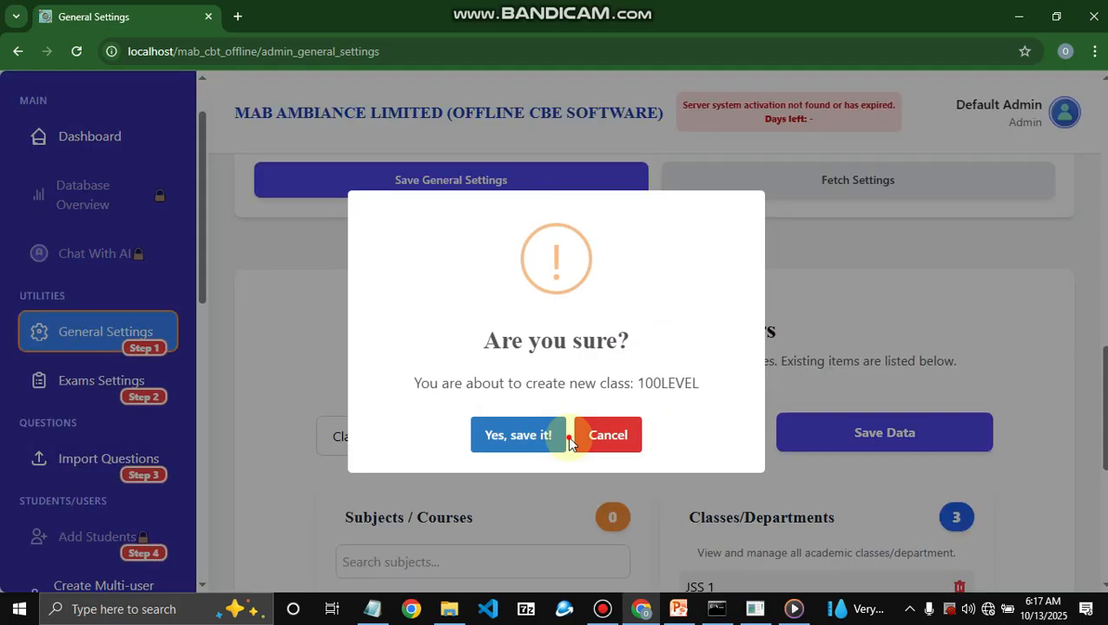
left_click(563, 437)
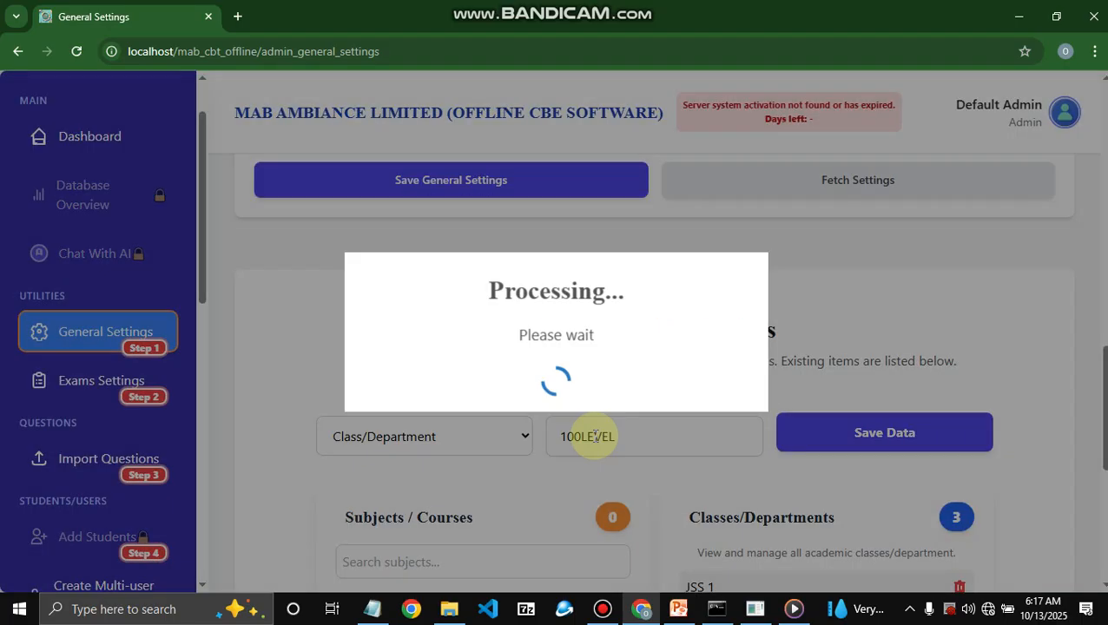
left_click(574, 433)
type("200L")
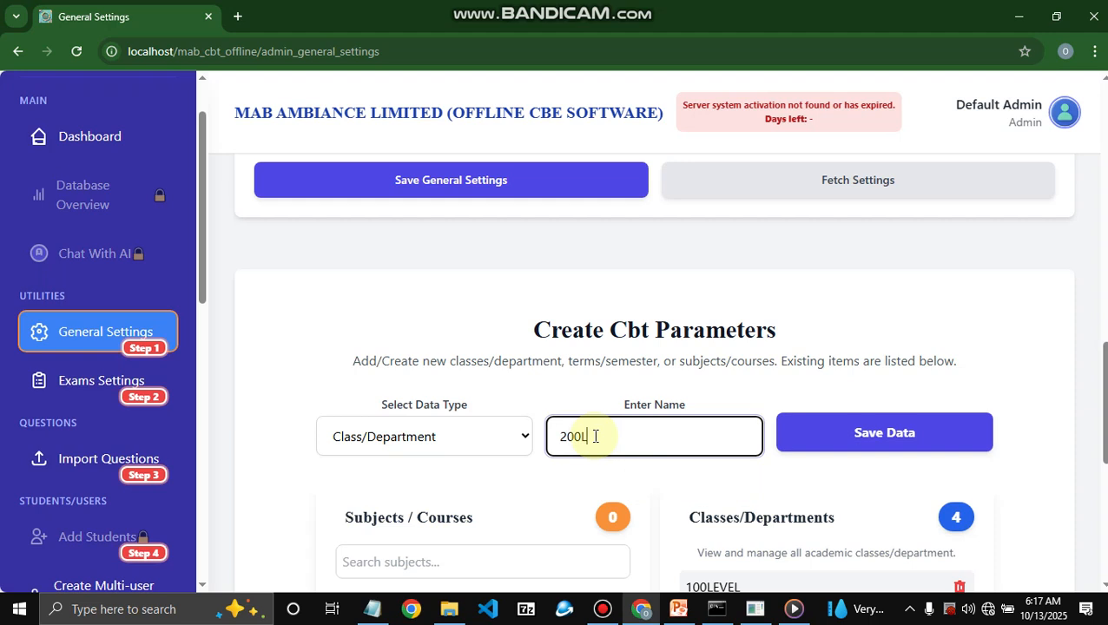
type("EVEL")
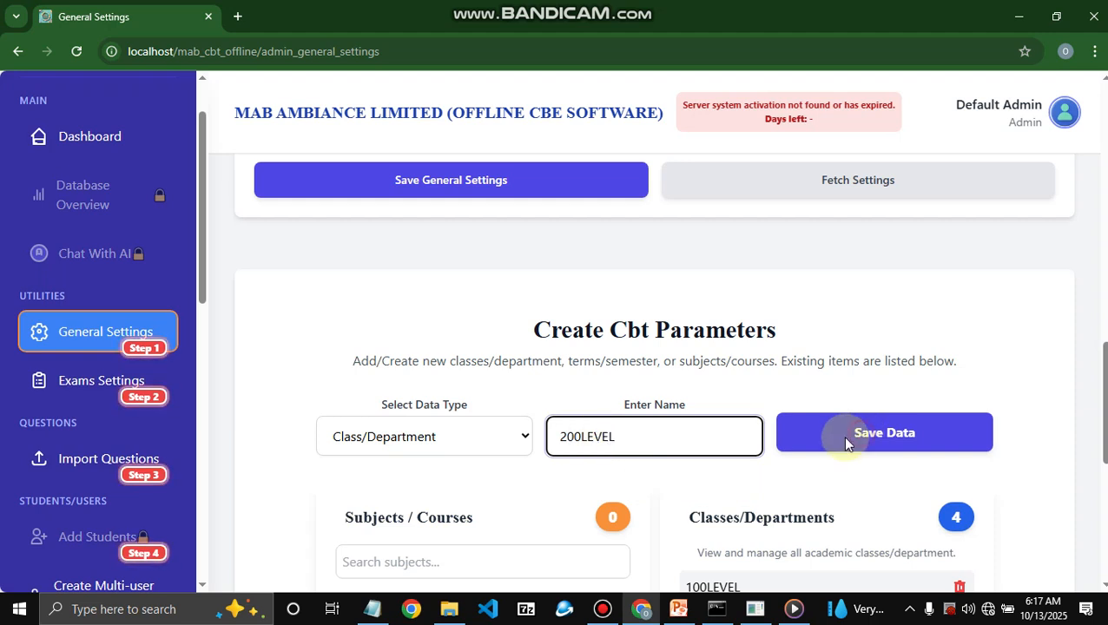
left_click(842, 435)
key("Return")
left_click(537, 445)
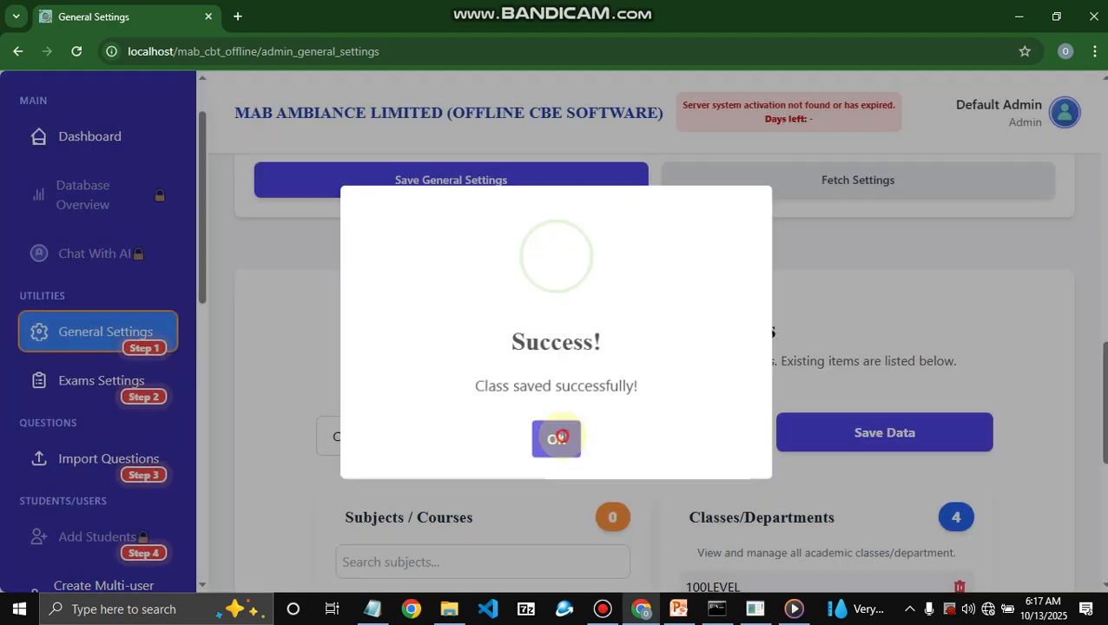
left_click(560, 436)
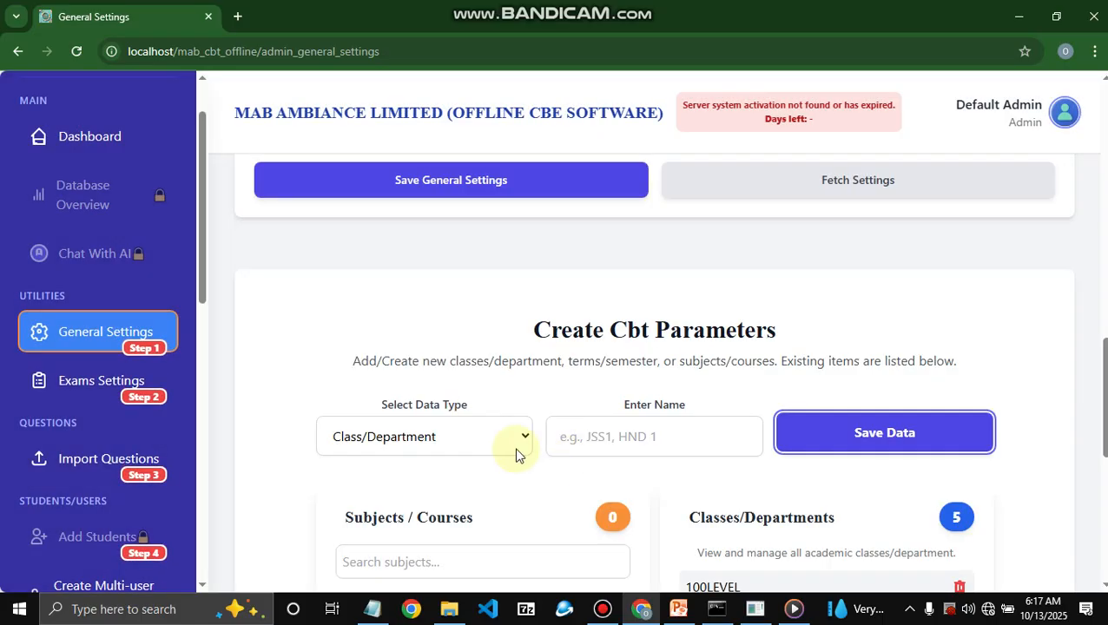
scroll(555, 382, "down", 4)
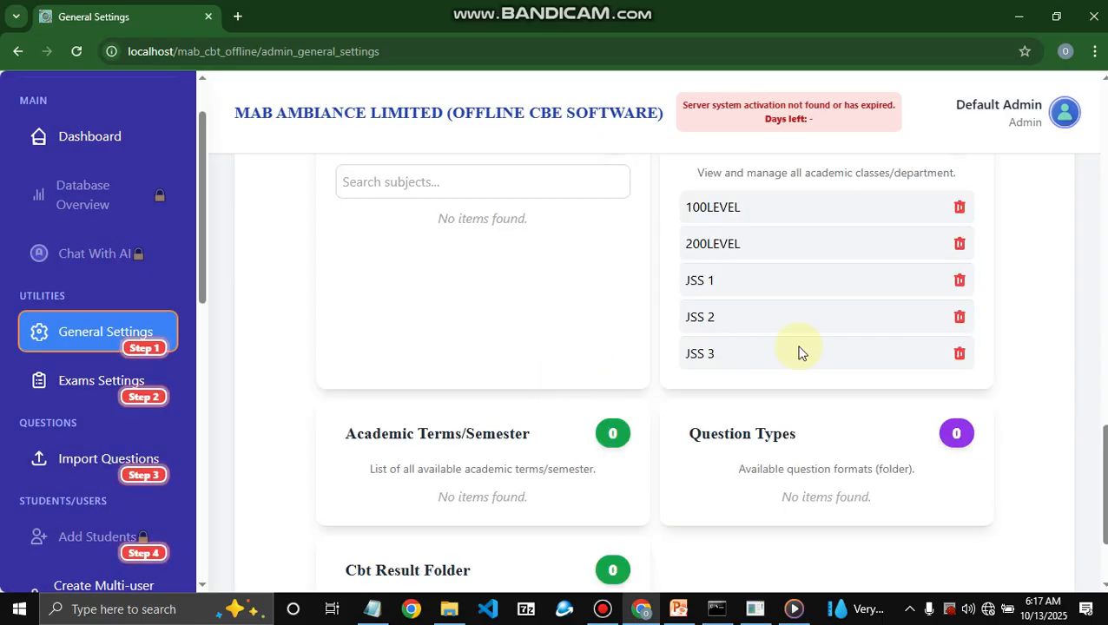
scroll(796, 350, "up", 4)
scroll(596, 445, "down", 4)
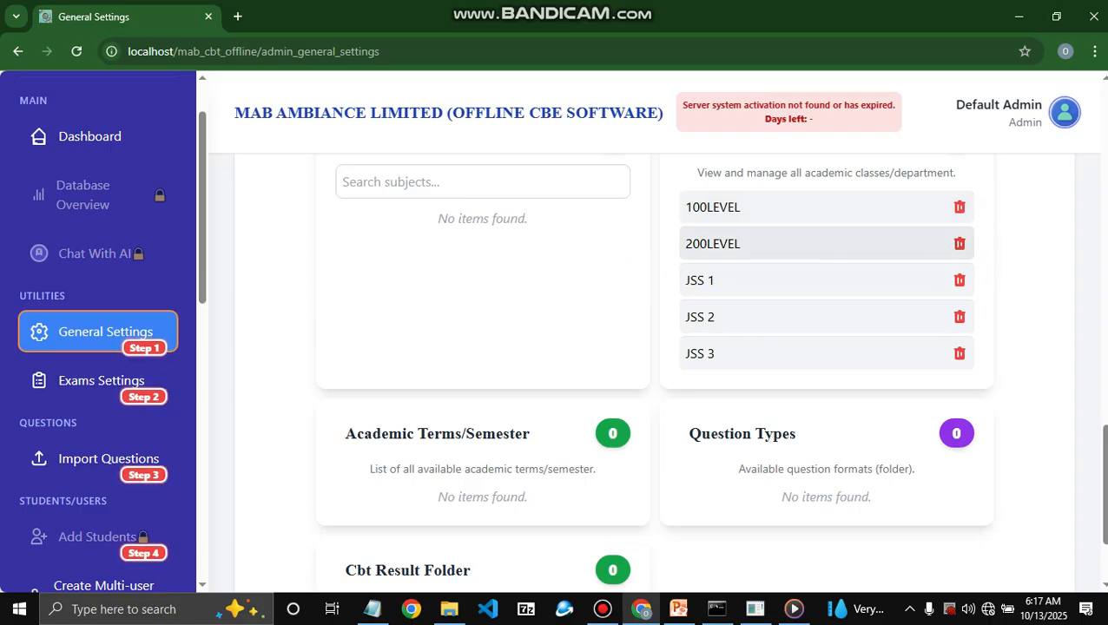
scroll(651, 364, "up", 1)
scroll(580, 348, "up", 2)
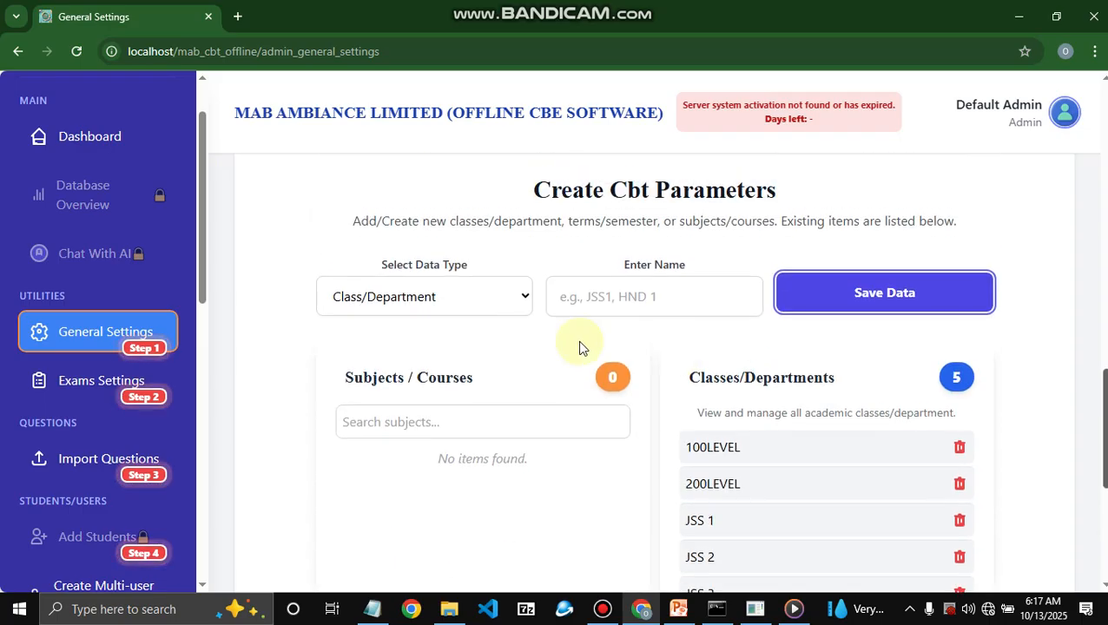
scroll(579, 348, "up", 1)
- Switch the data type to Term/Semester and save FIRST TERM
left_click(512, 335)
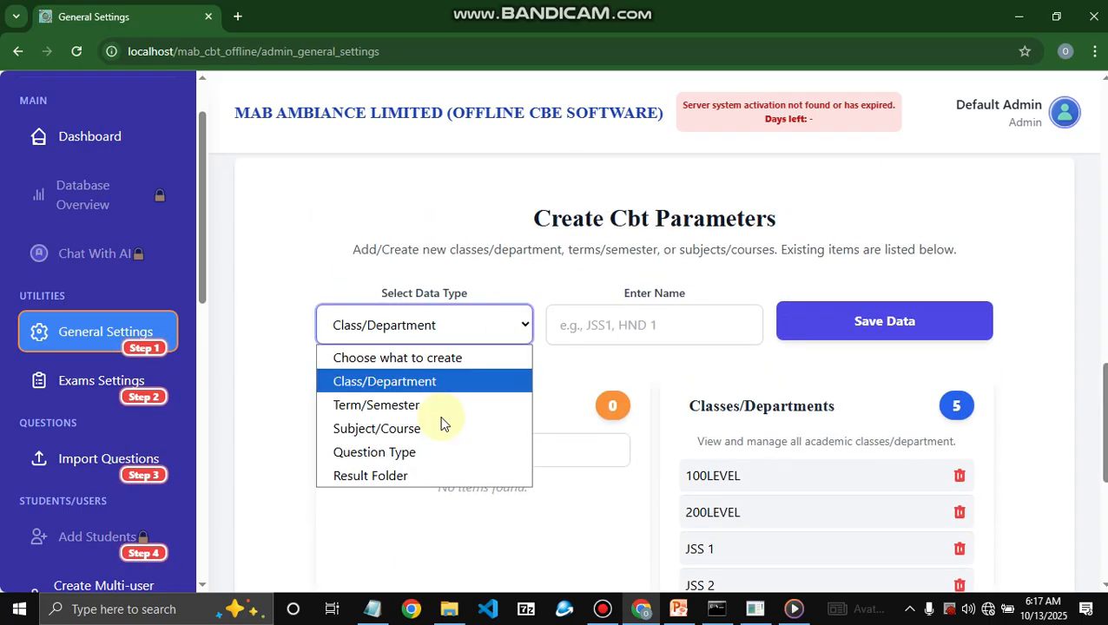
left_click(450, 402)
left_click(622, 332)
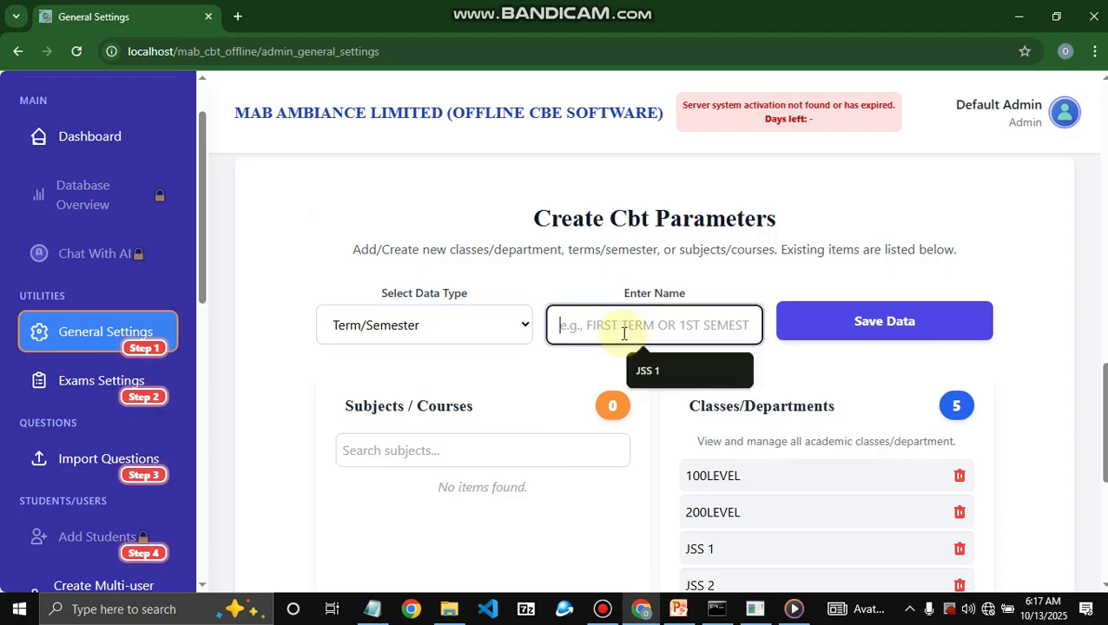
type("T")
key("BackSpace")
type("F")
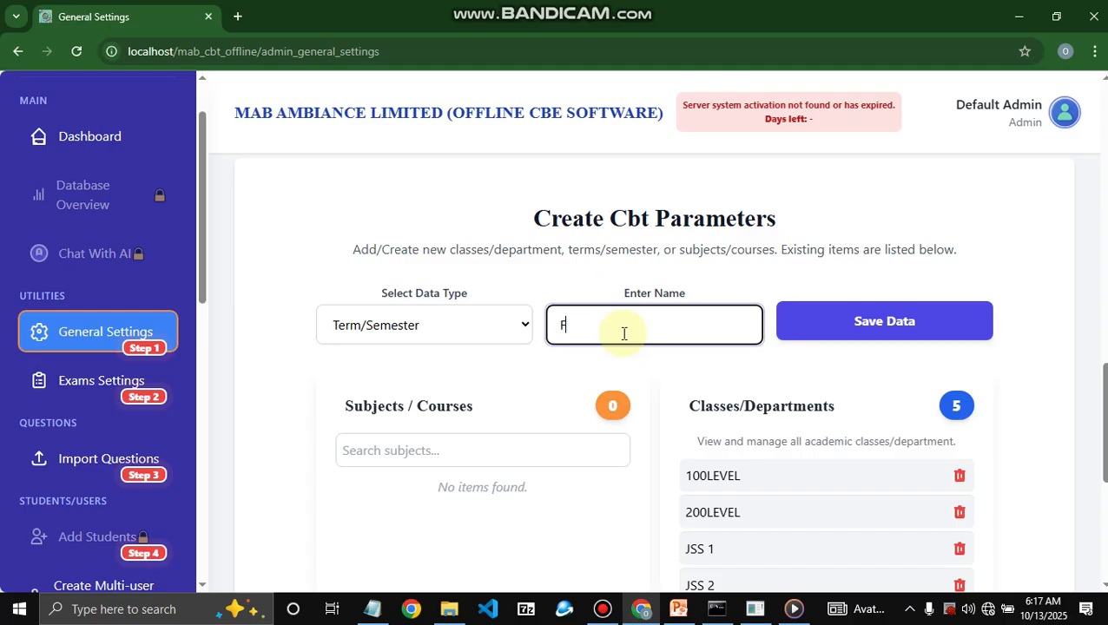
type("IRST TERM")
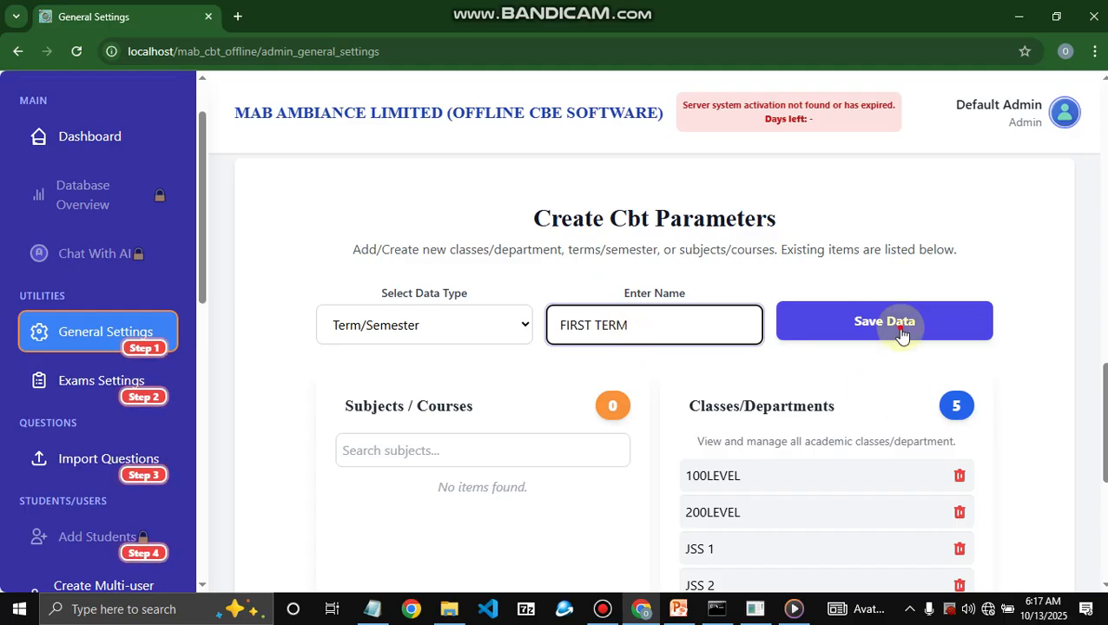
left_click(898, 327)
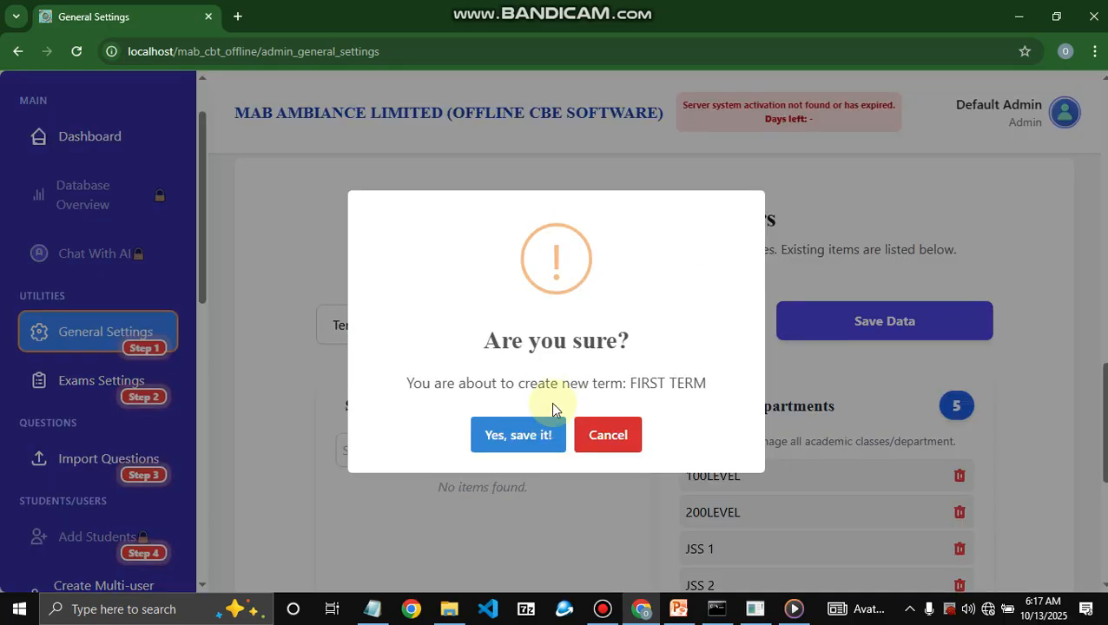
key("Return")
- Save SECOND TERM and THIRD TERM as terms
left_click(630, 324)
type("SECOND ")
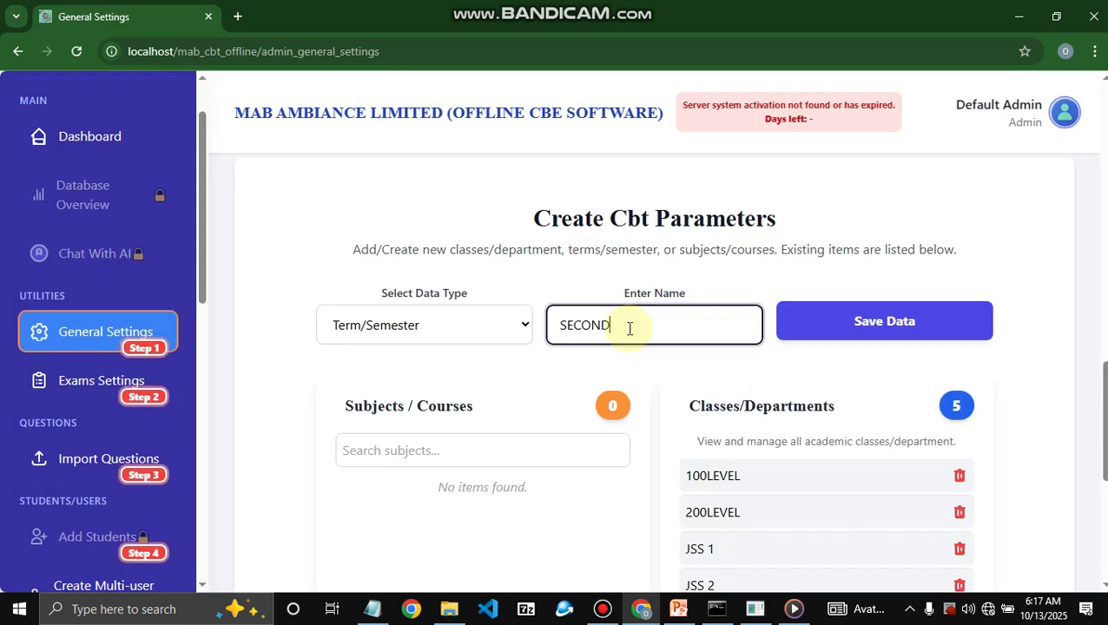
type("TERM")
key("Tab")
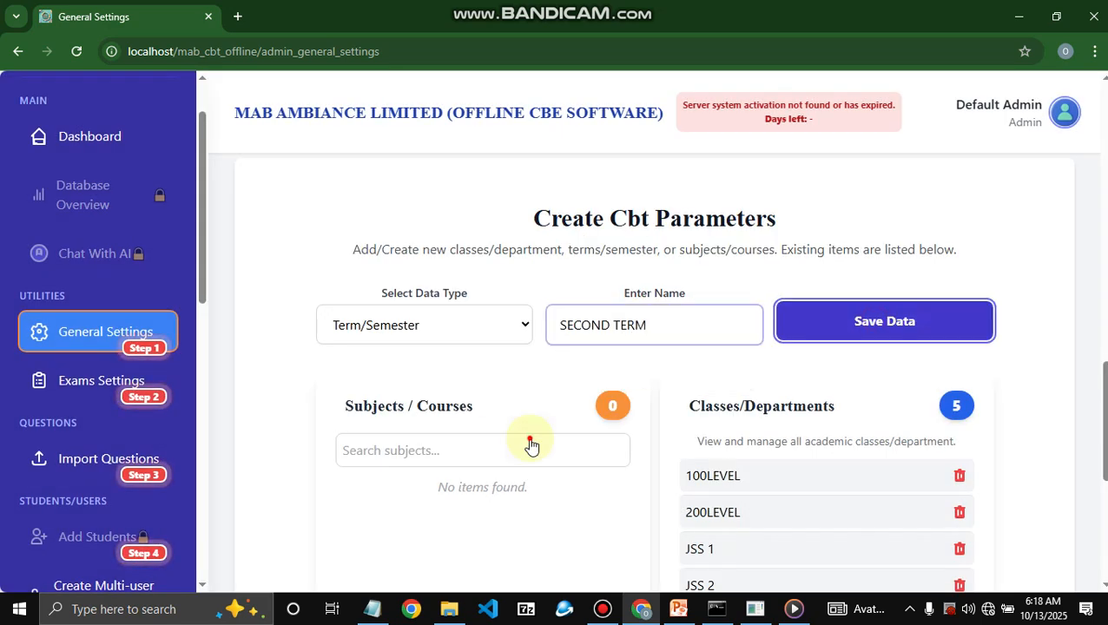
key("Return")
left_click(559, 435)
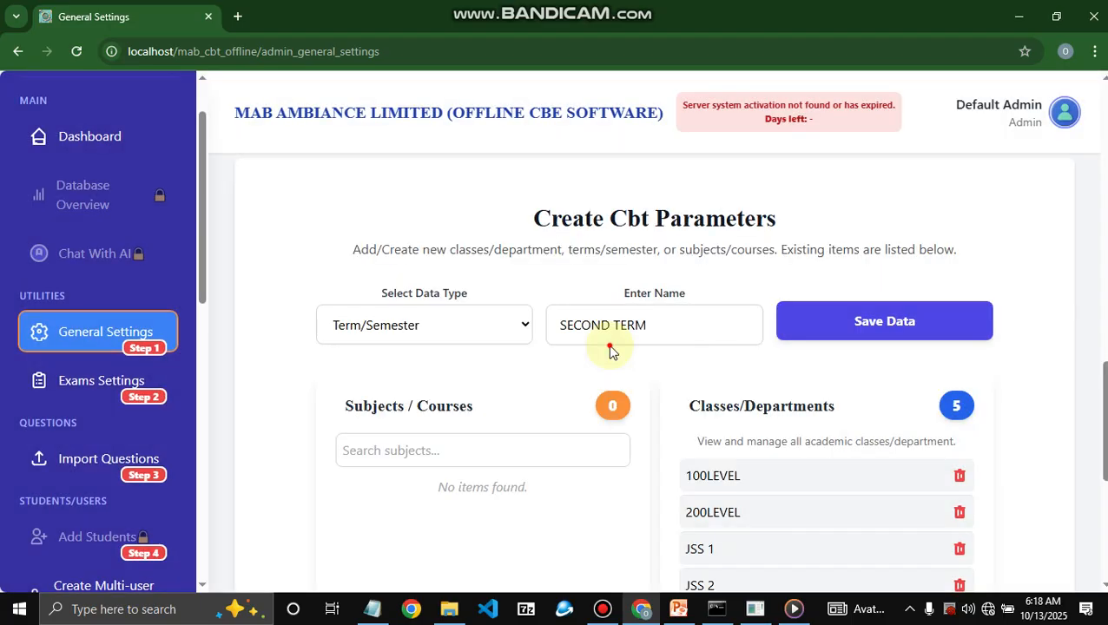
key("Return")
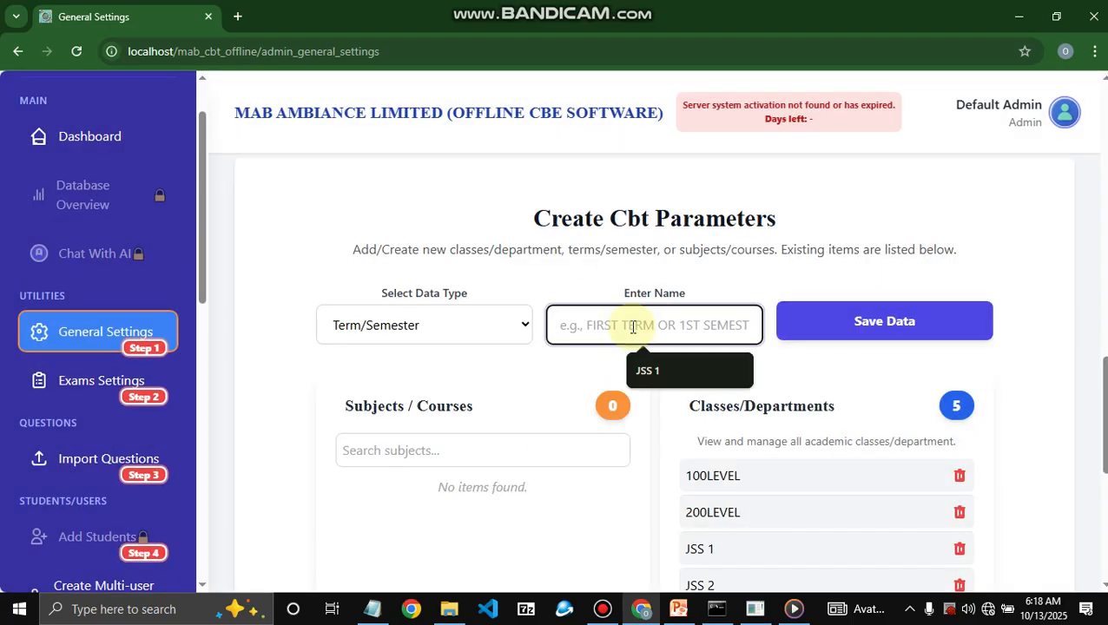
type("THIRD TERM")
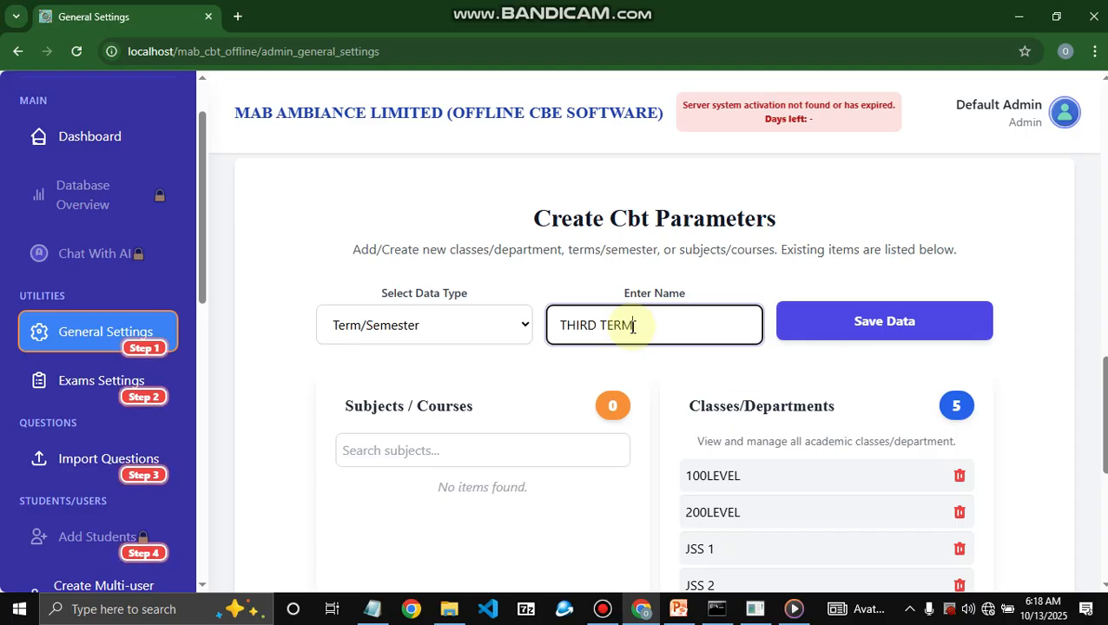
key("Return")
key("Return")
key("Return")
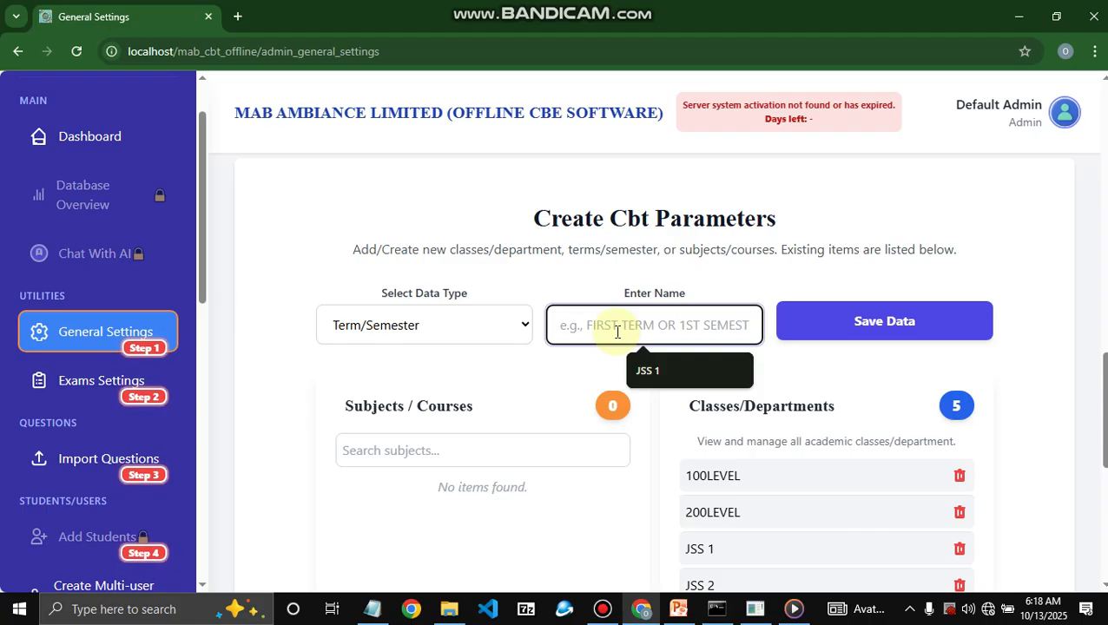
- Enter FIRST SEMESTER as a term name
type("FIST")
key("BackSpace")
key("BackSpace")
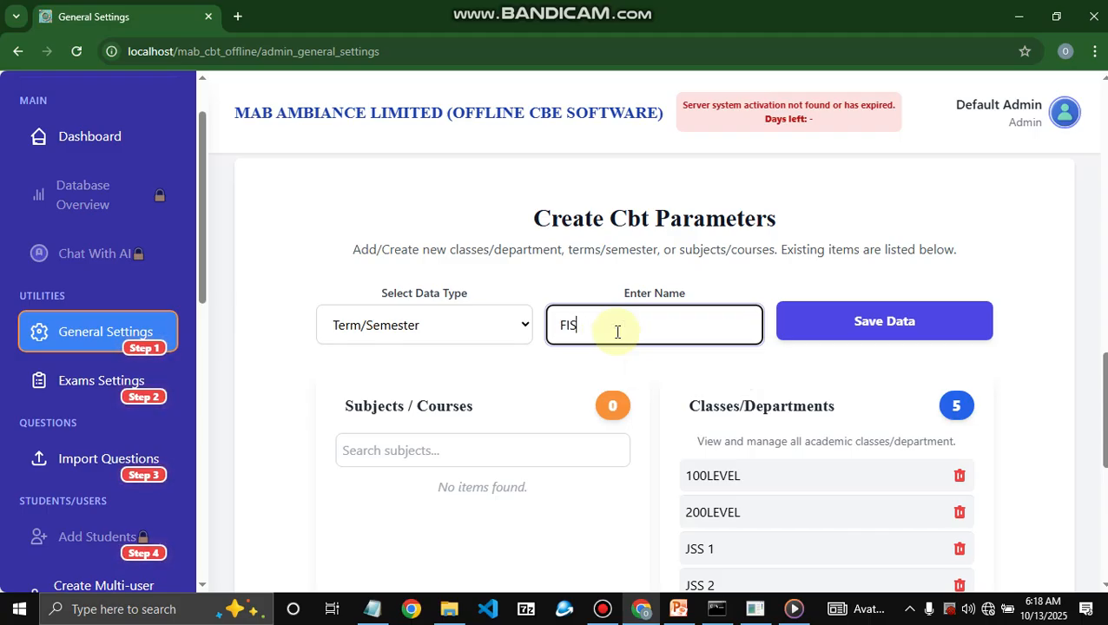
type("RST SEMESTER")
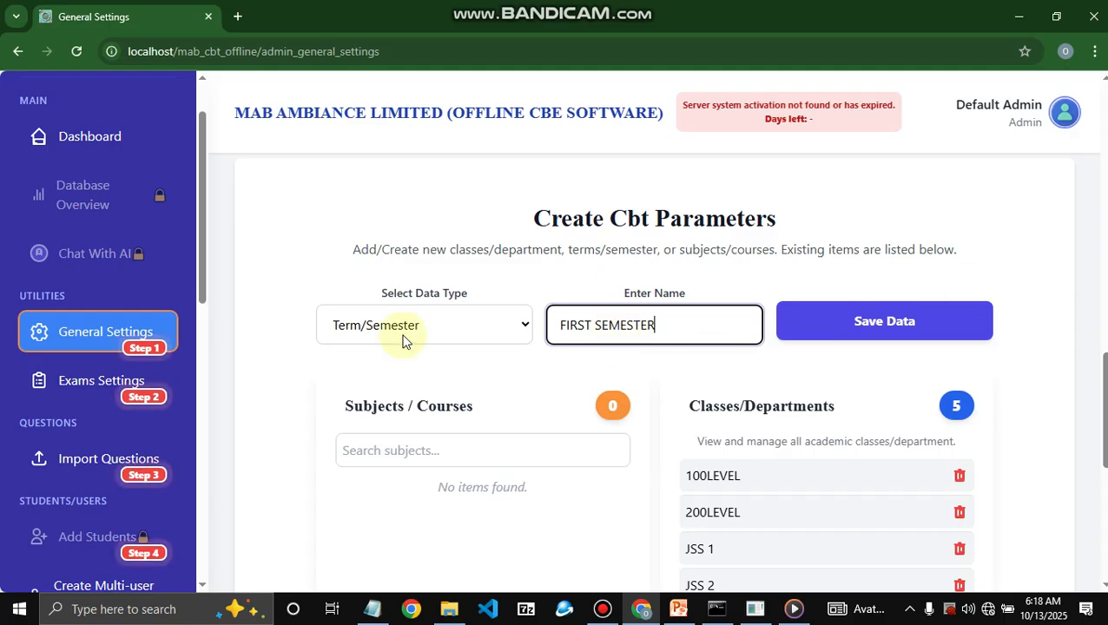
left_click(487, 328)
- Choose Subject/Course and save MATHEMATICS with subject code MATH
left_click(455, 433)
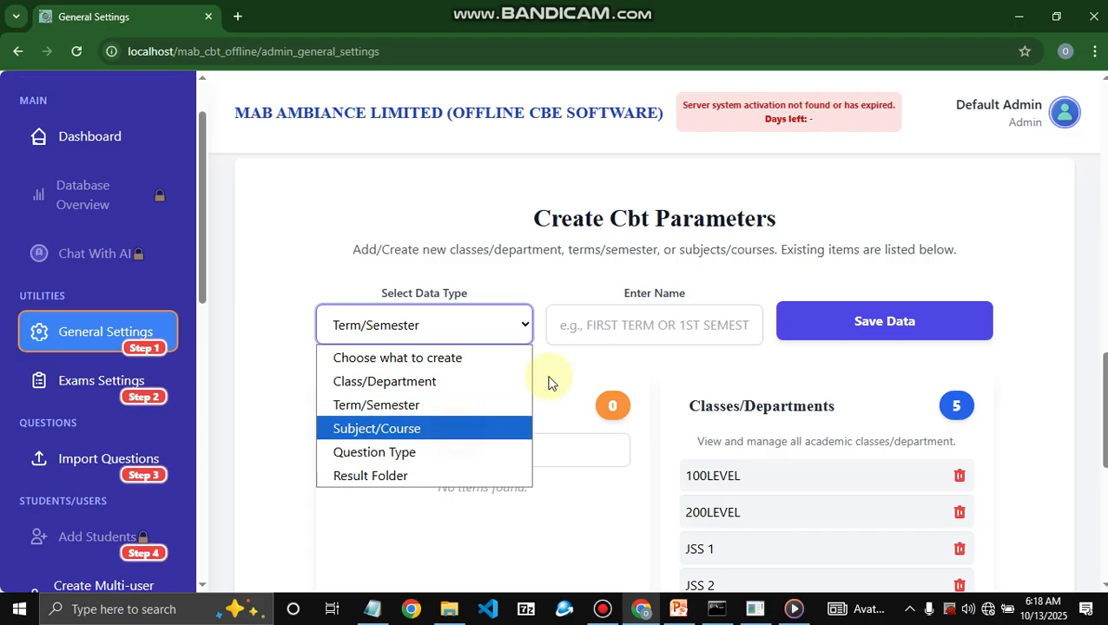
left_click(606, 338)
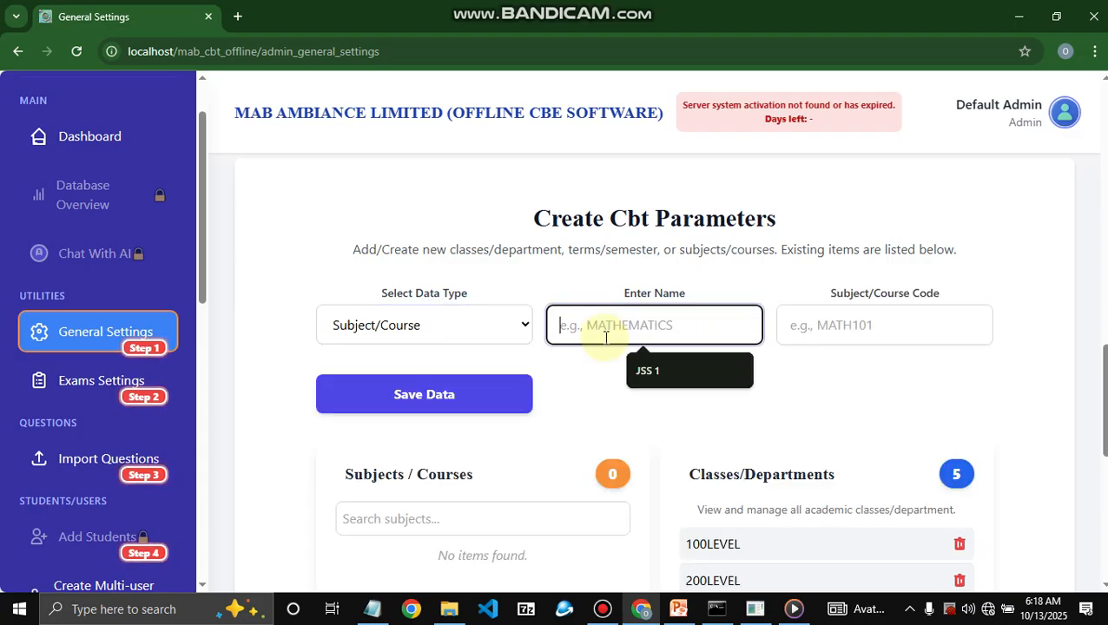
type("MATH")
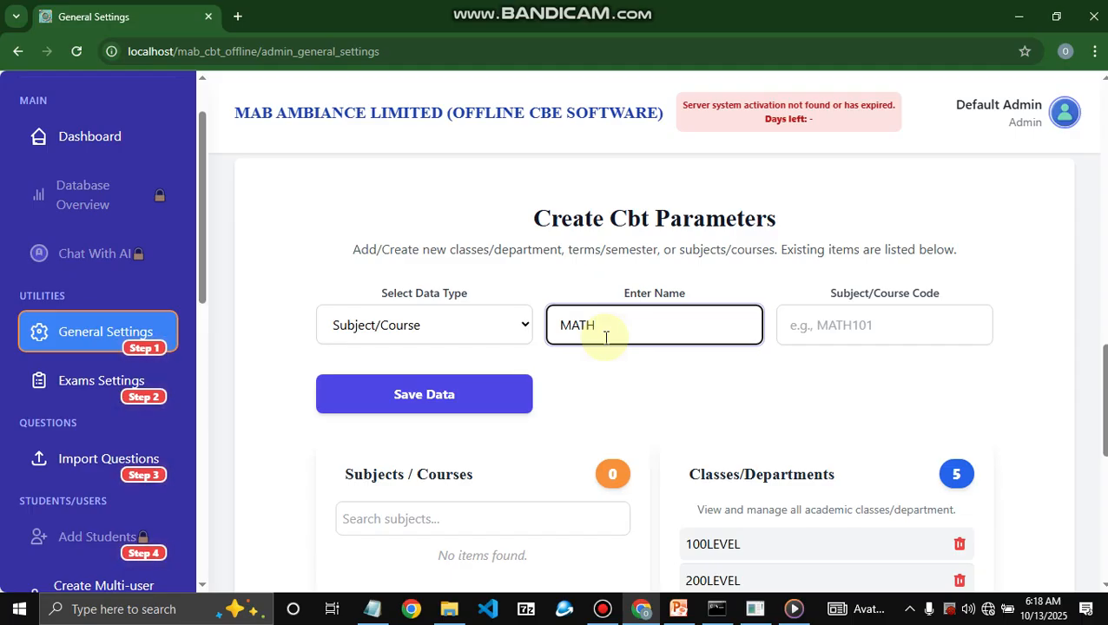
type("EMATICS")
left_click(804, 323)
type("MATH")
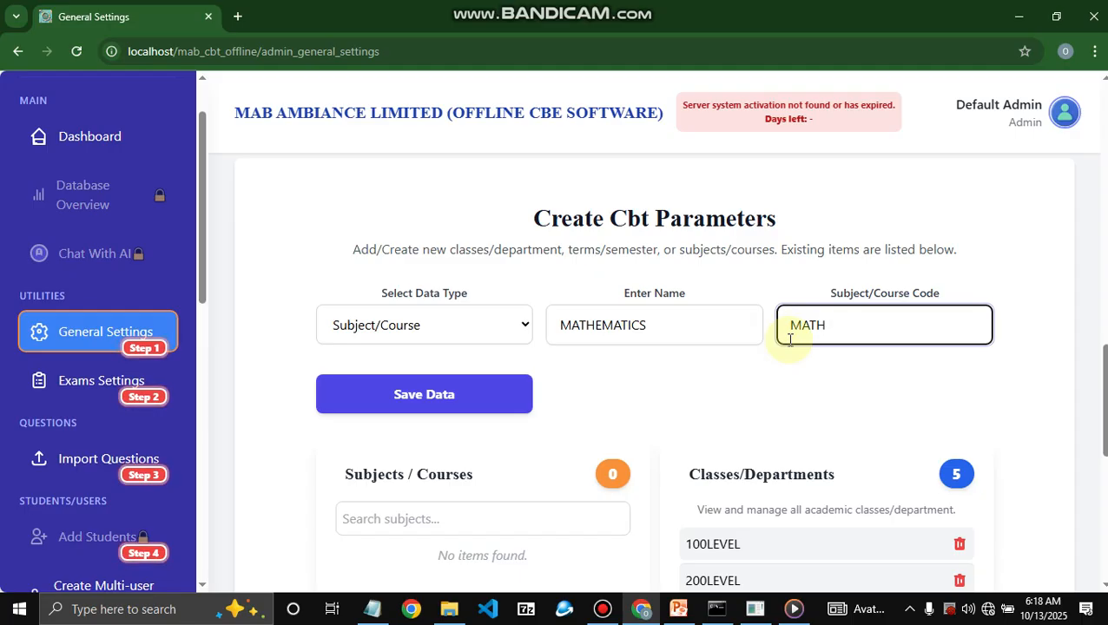
left_click(674, 337)
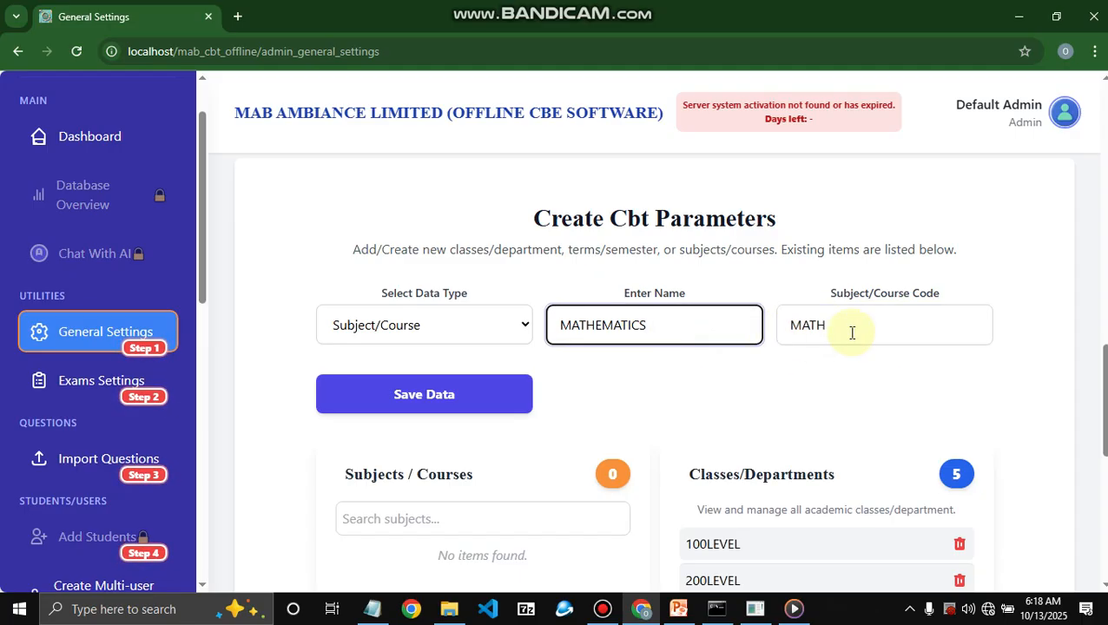
left_click(701, 327)
left_click(846, 325)
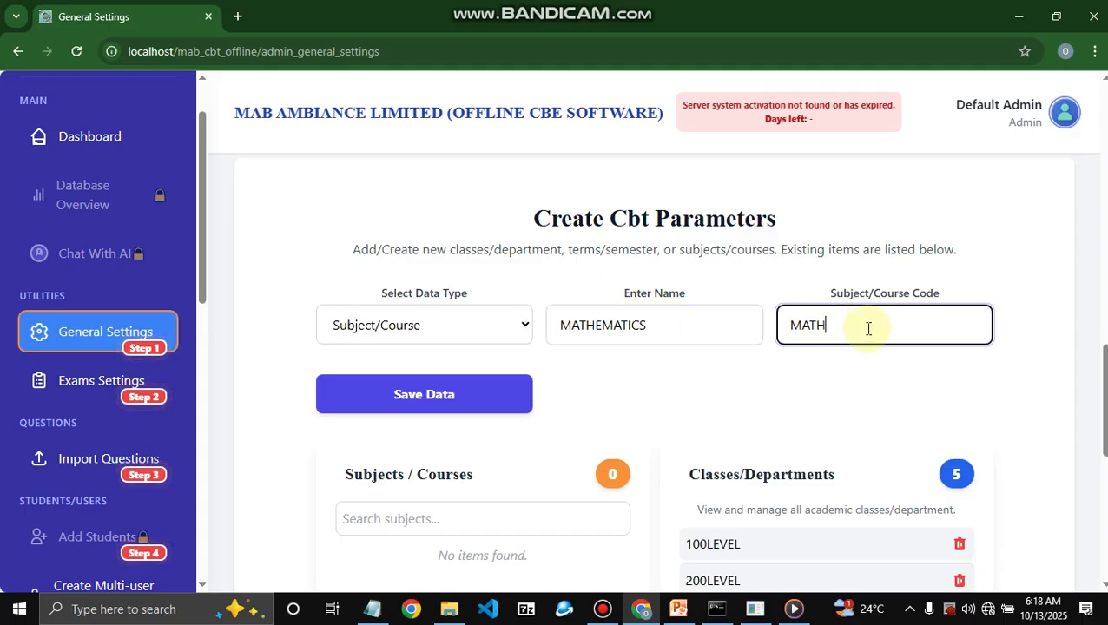
left_click(720, 326)
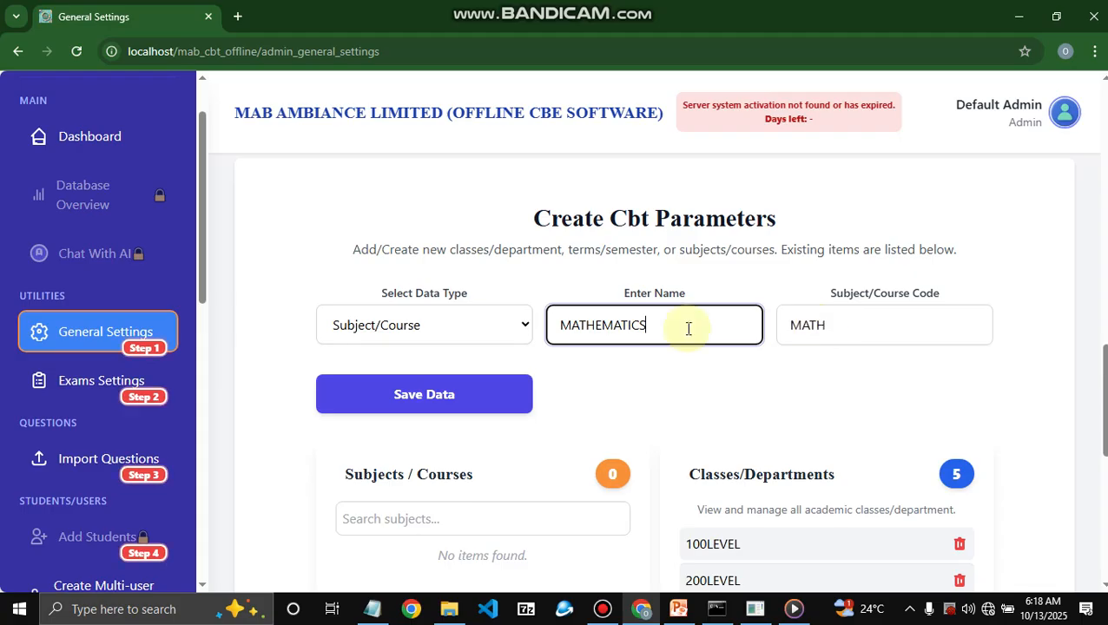
left_click(832, 328)
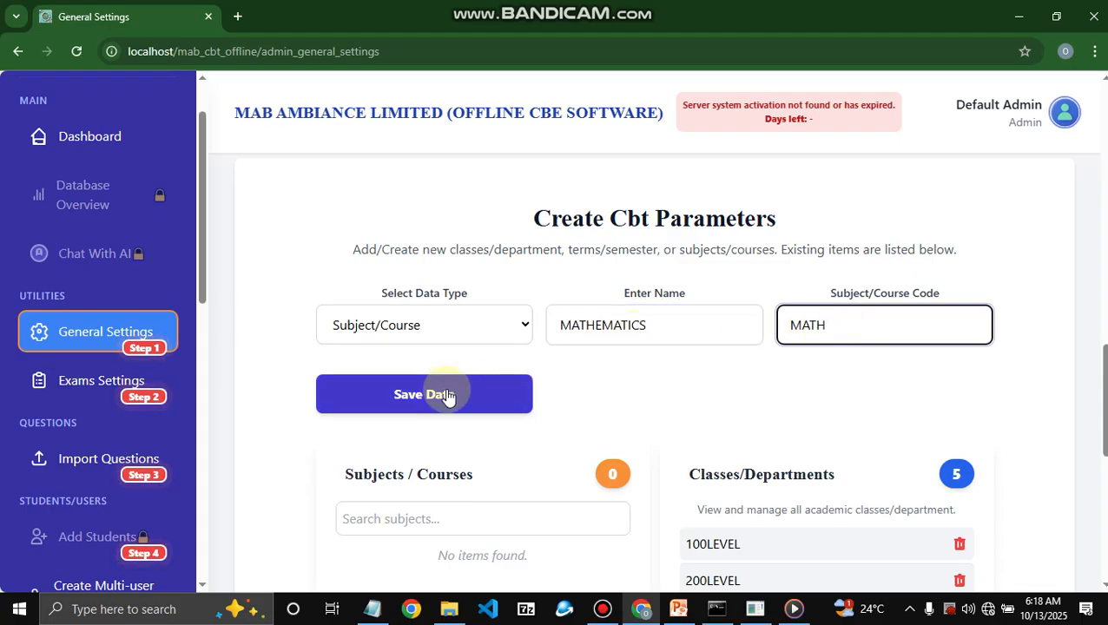
left_click(414, 408)
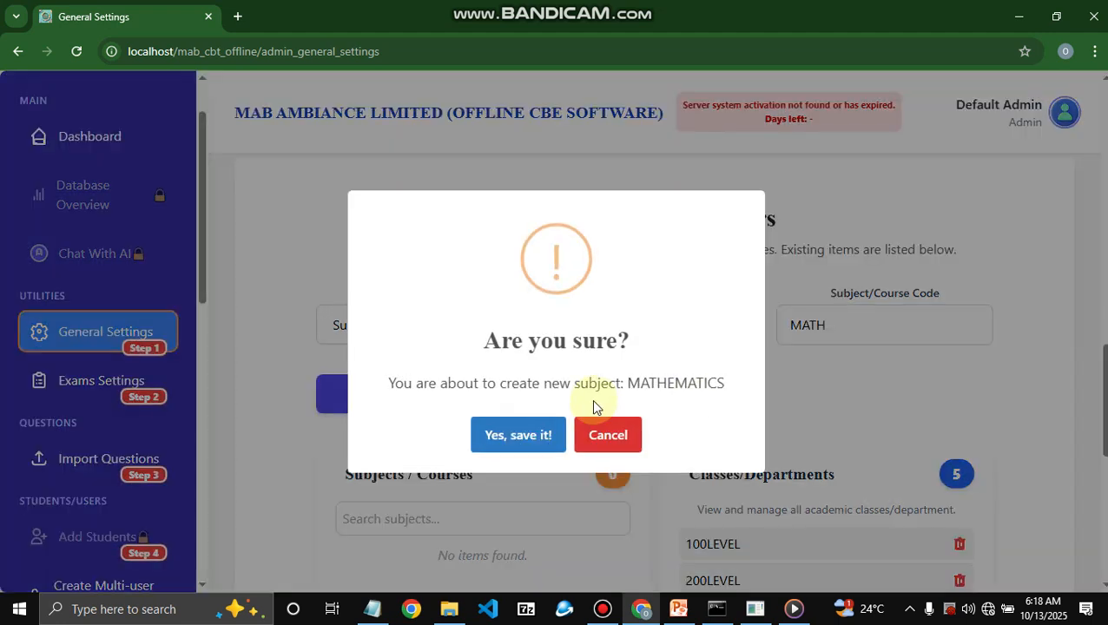
key("Return")
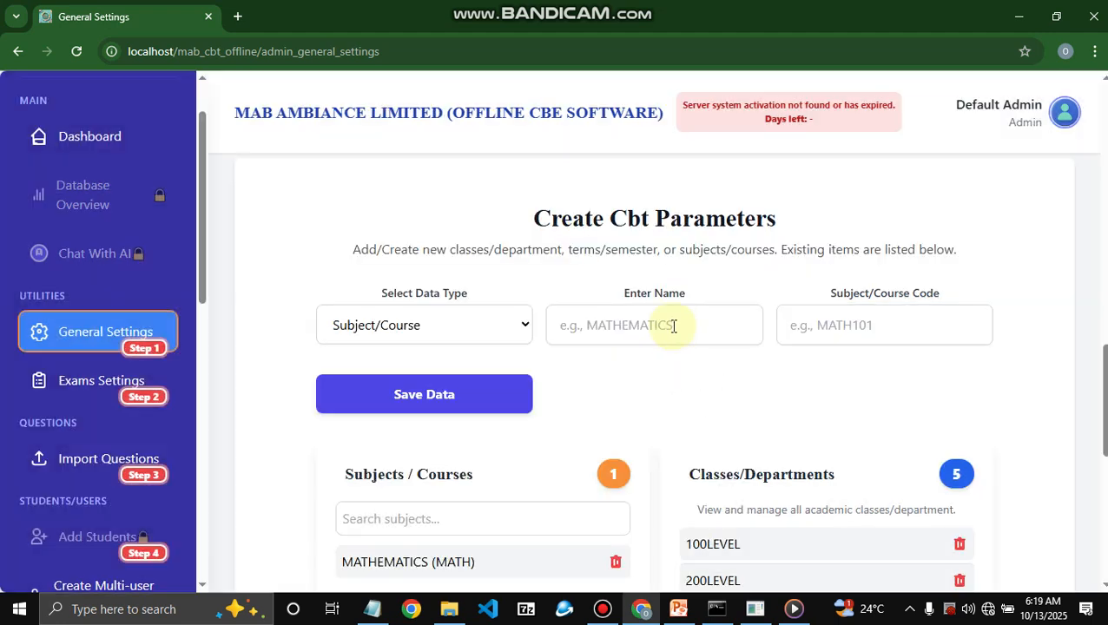
left_click(677, 330)
- Save the subject SOCIAL STUDIES with code SOS
type("SOCI")
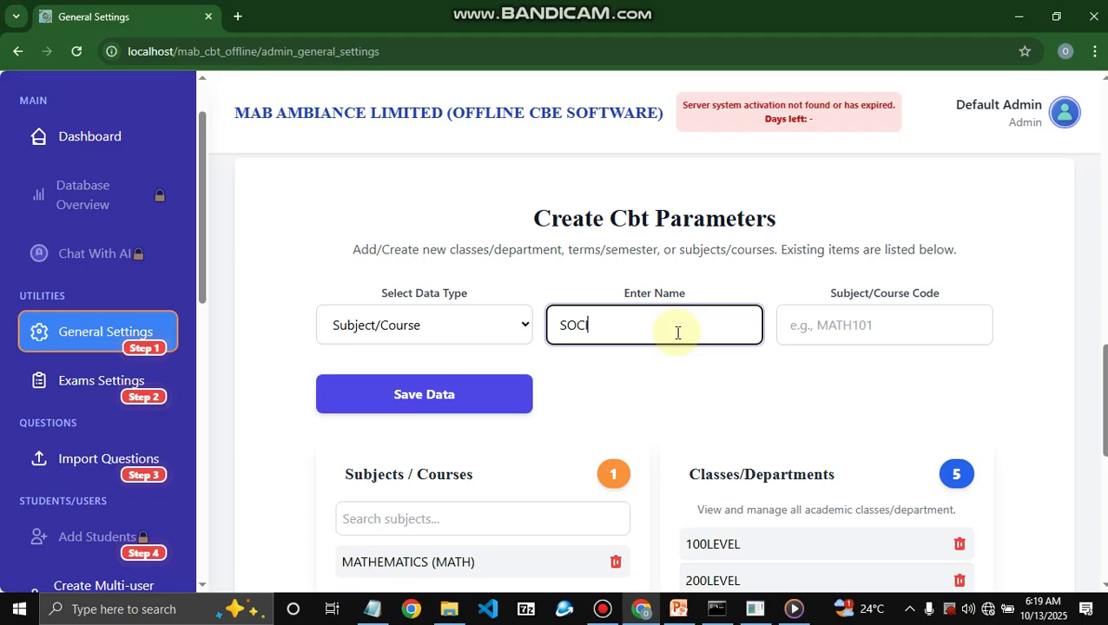
type("AL")
key("BackSpace")
type("AL STUDIES")
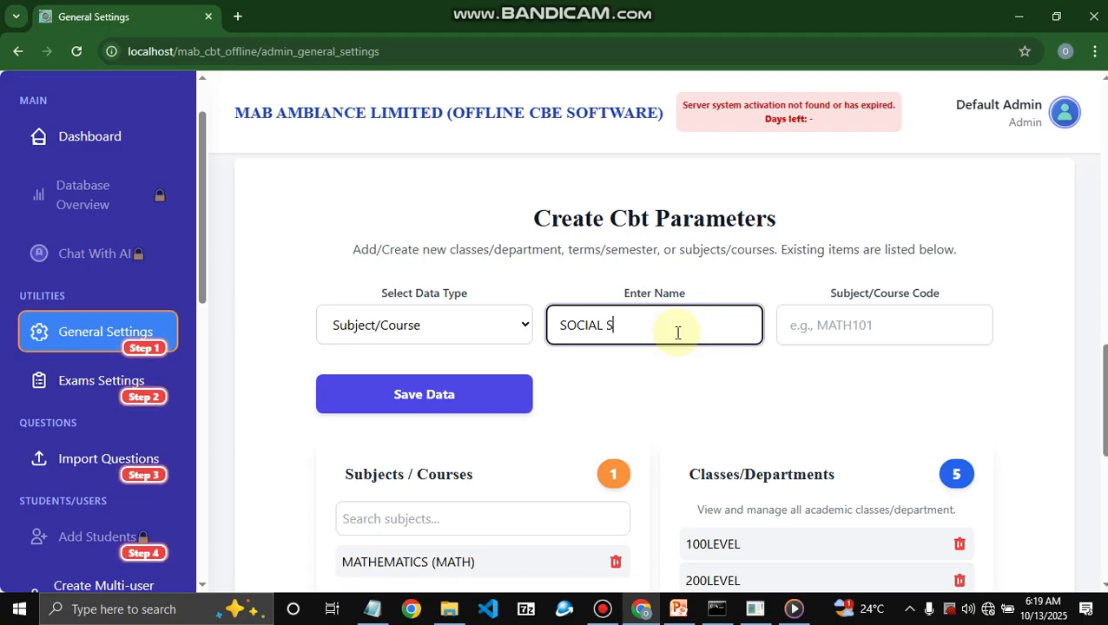
left_click(830, 322)
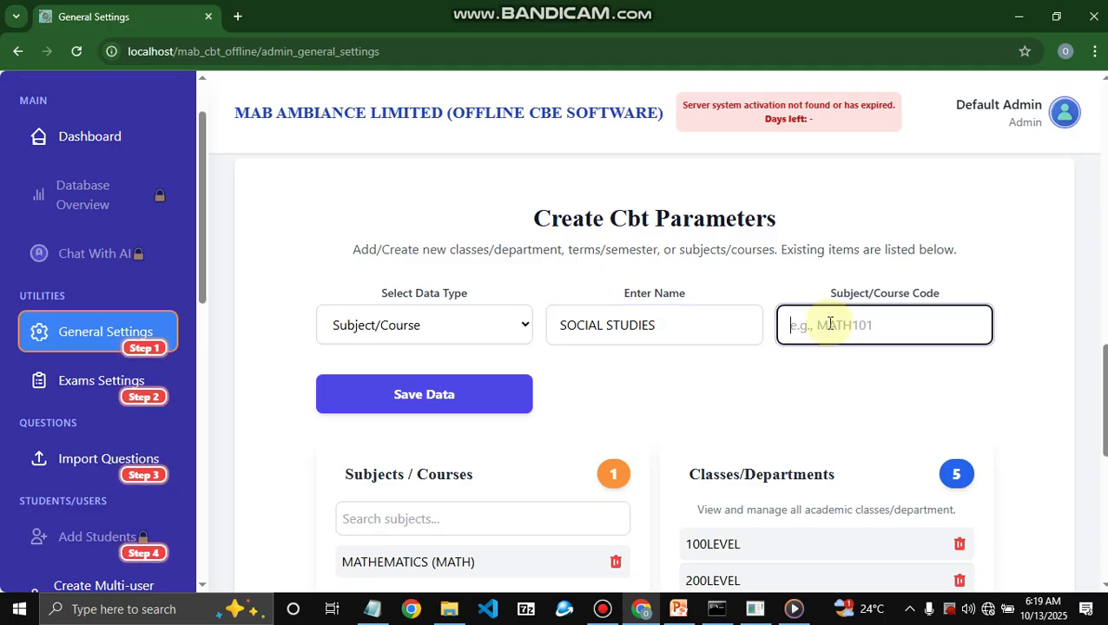
type("SOS")
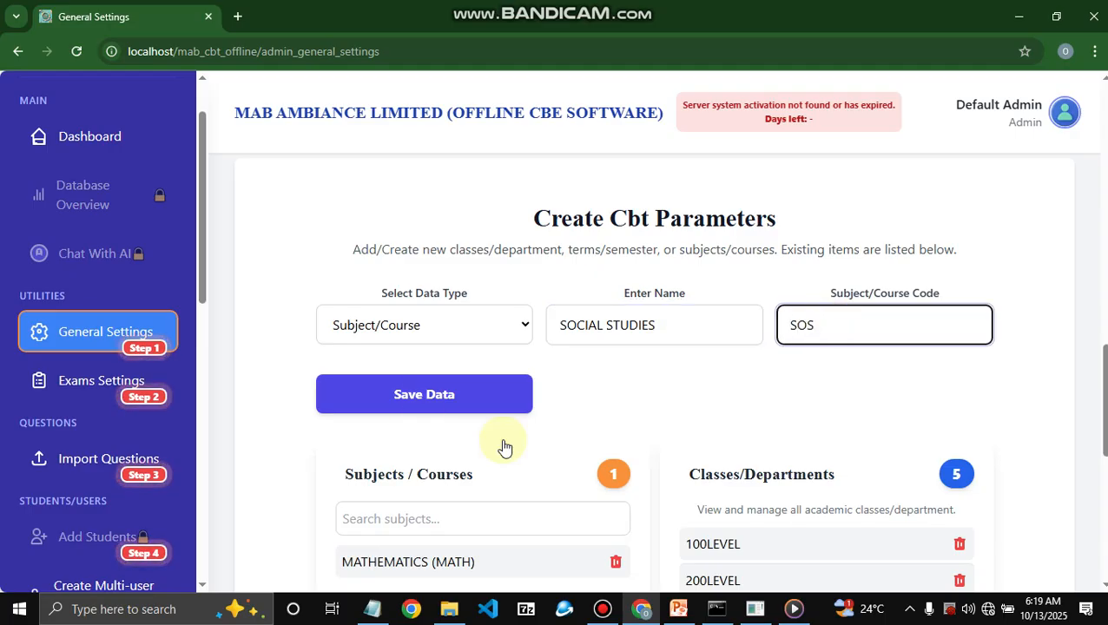
left_click(510, 401)
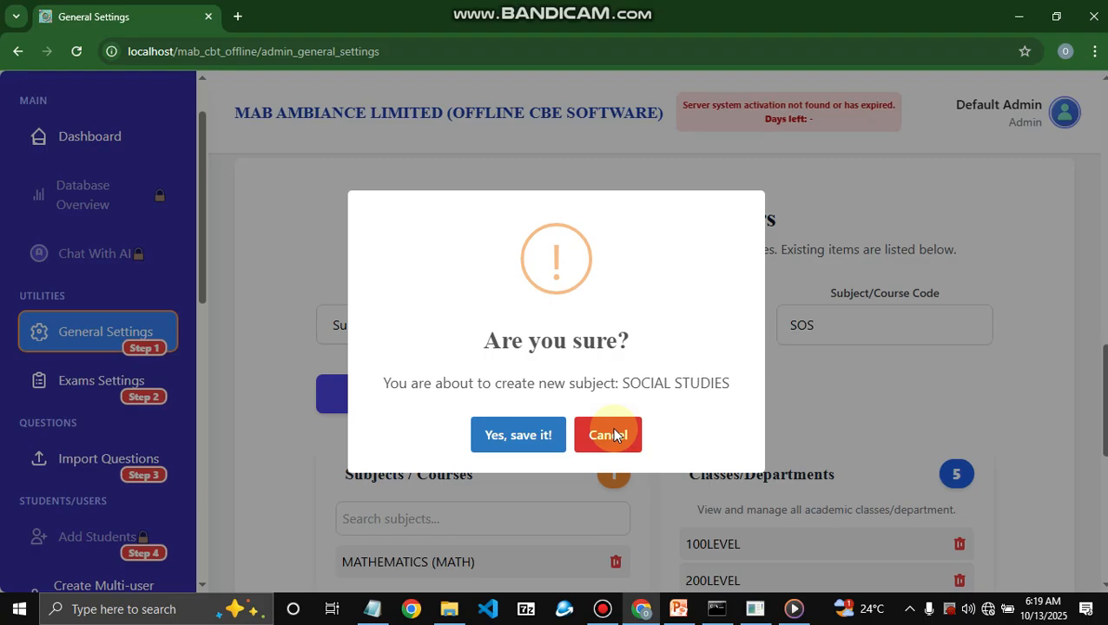
left_click(563, 435)
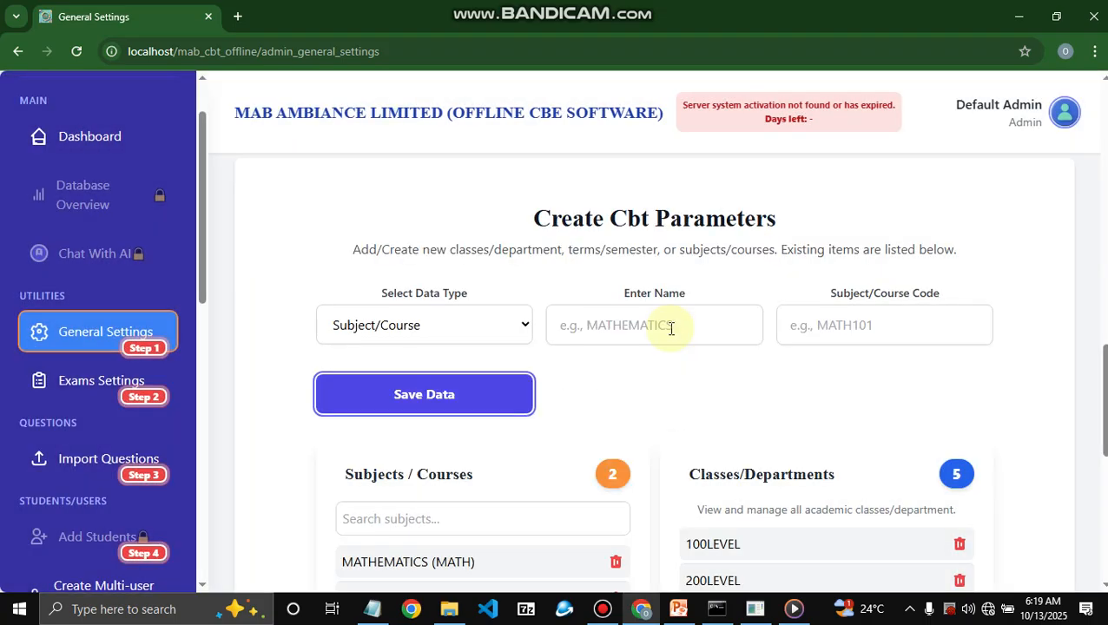
- Save the subject PHYSIS with code PHY
left_click(667, 325)
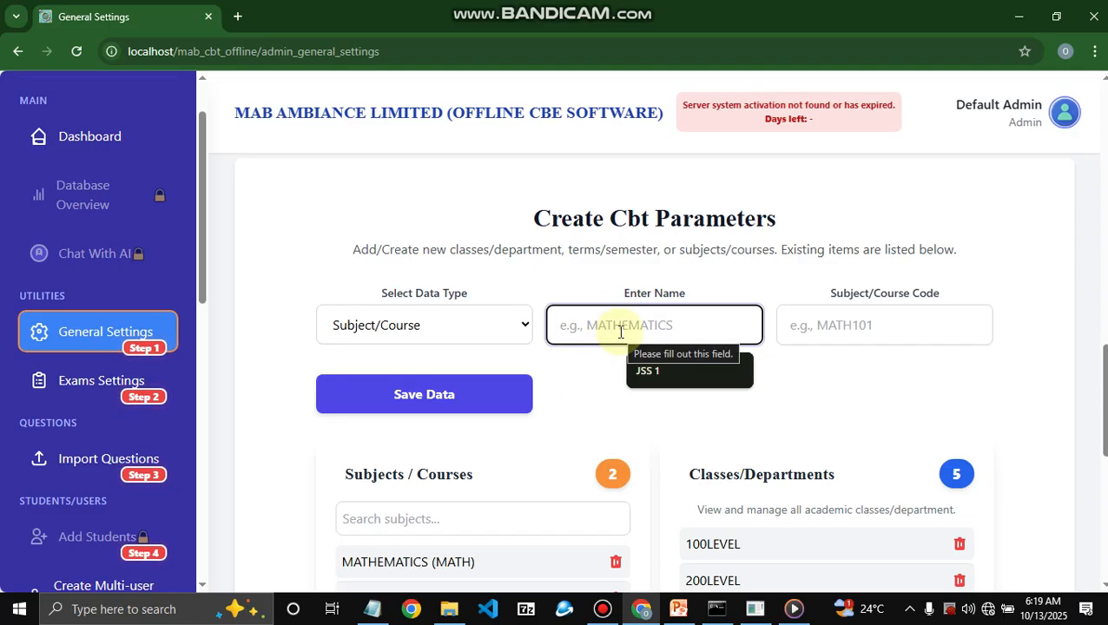
type("P")
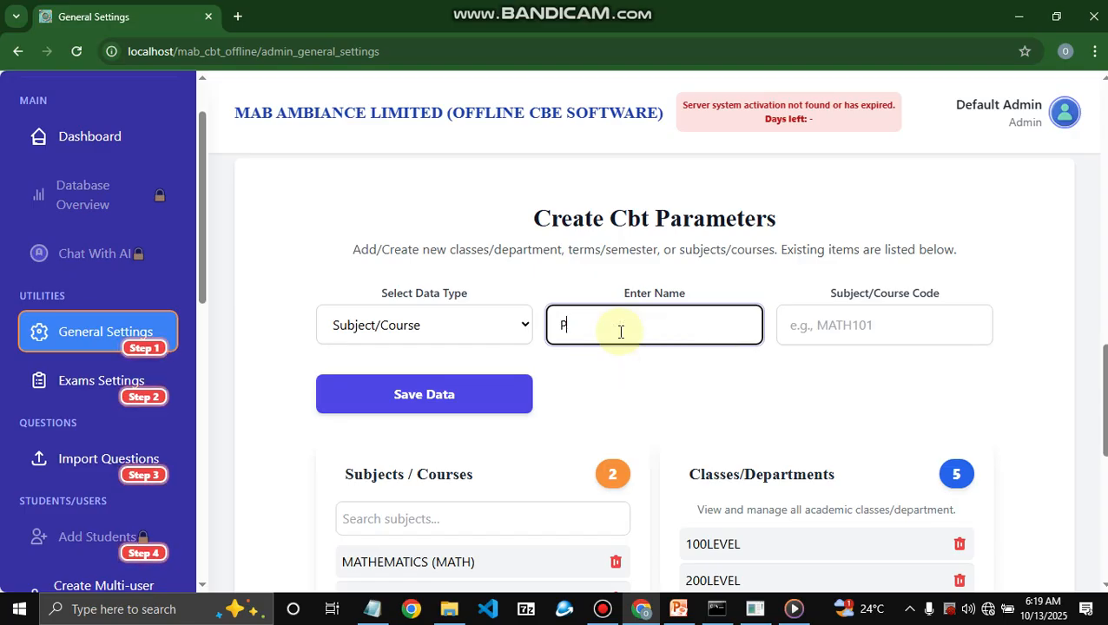
type("HYSIS")
left_click(827, 334)
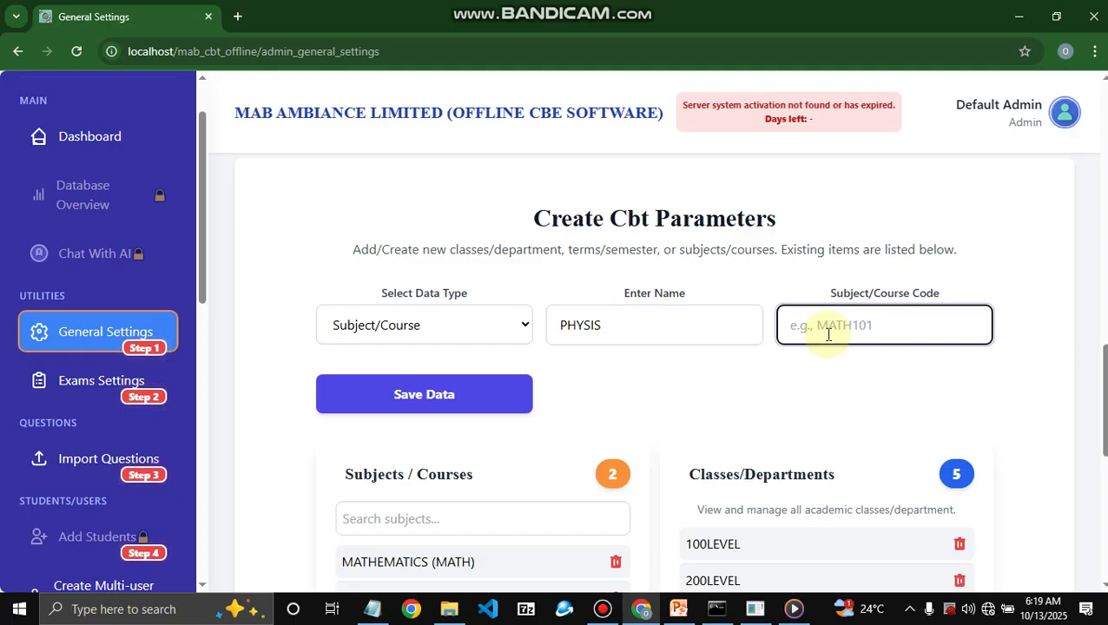
type("PHY")
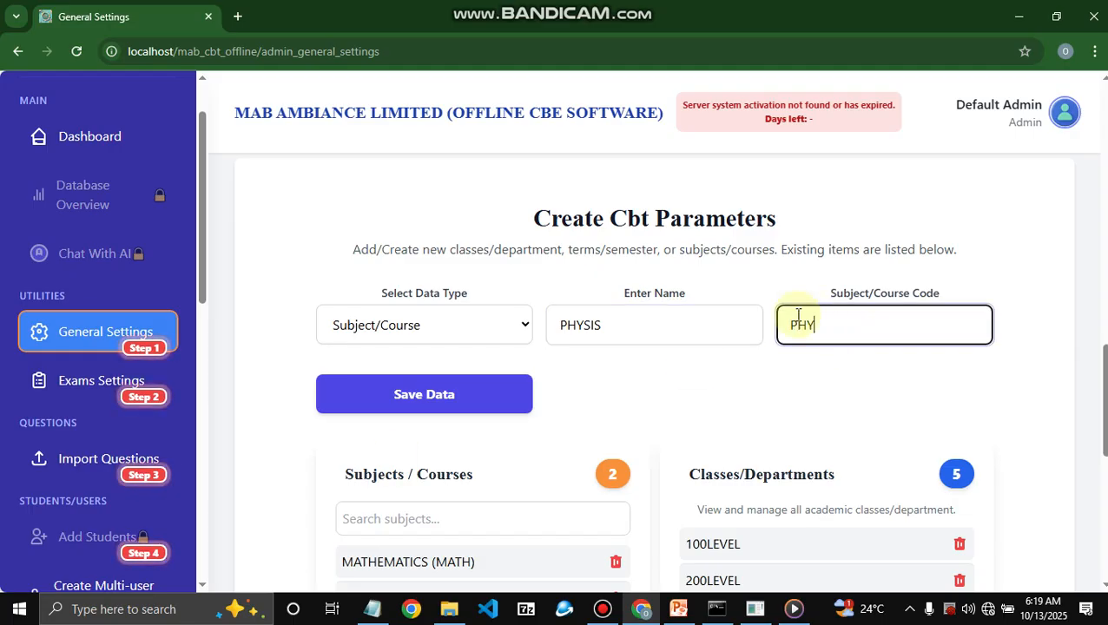
left_click(528, 410)
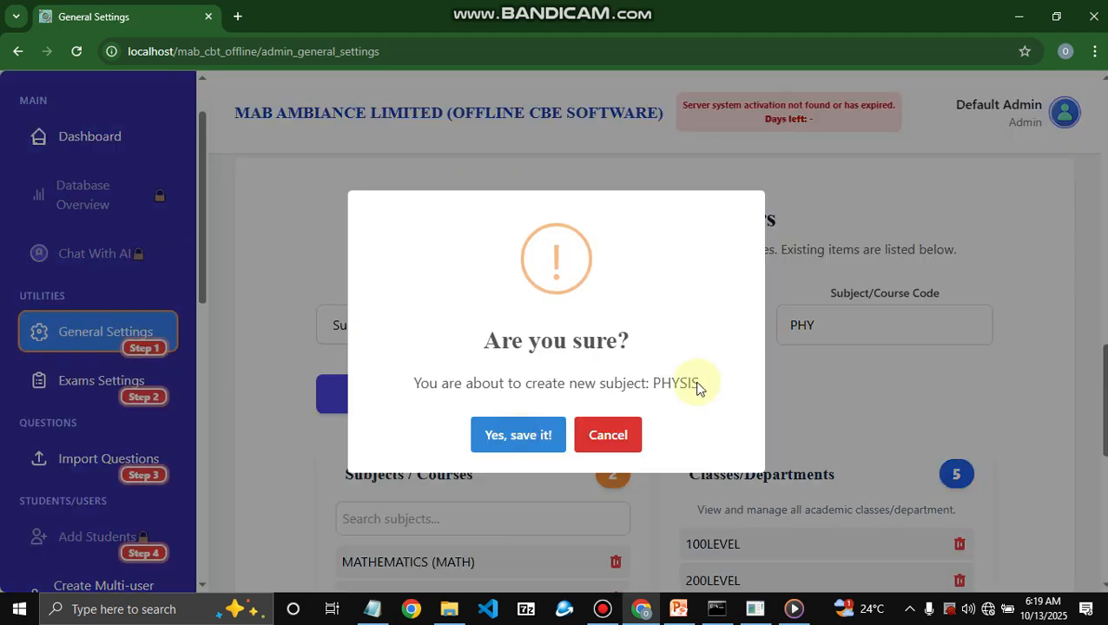
left_click(561, 432)
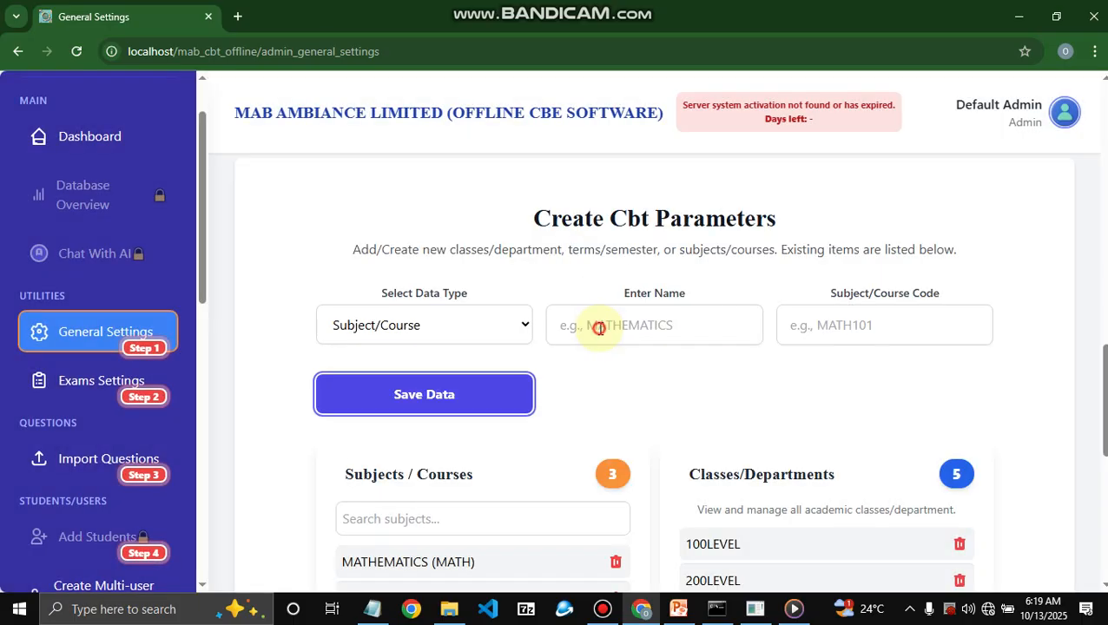
left_click(483, 328)
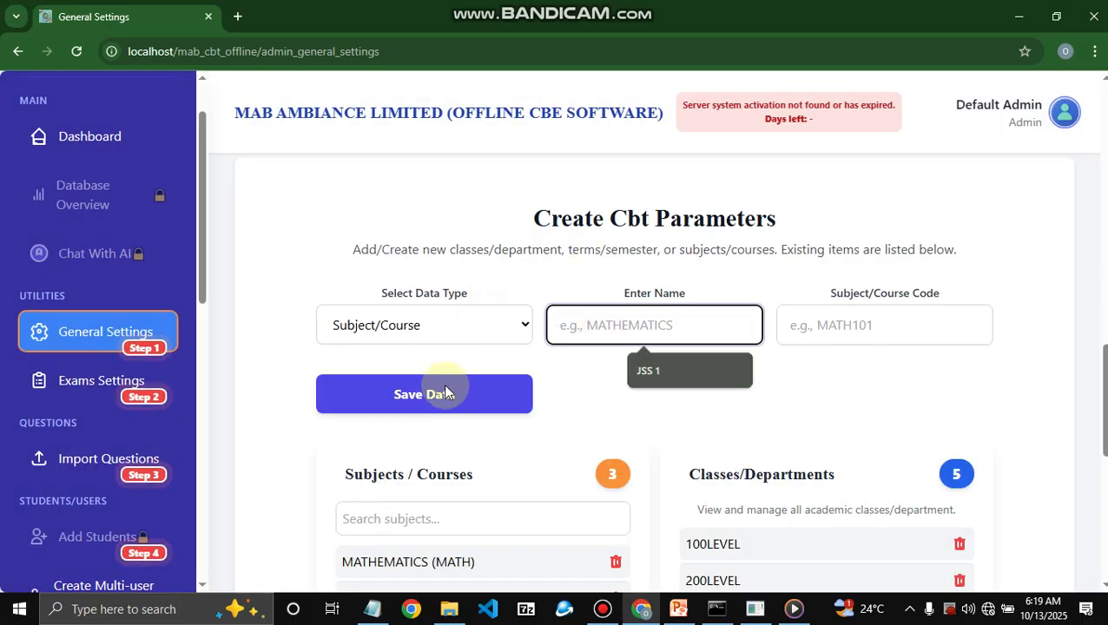
left_click(412, 460)
- Enter TYPE A as the question type name and confirm saving it
left_click(651, 337)
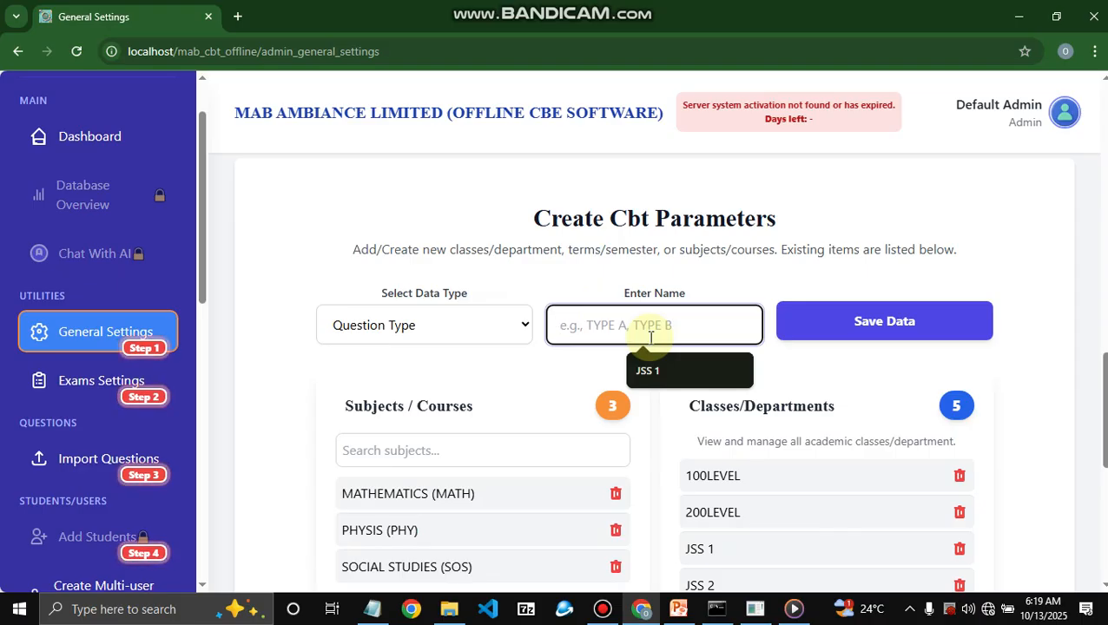
type("TYPE")
type("A")
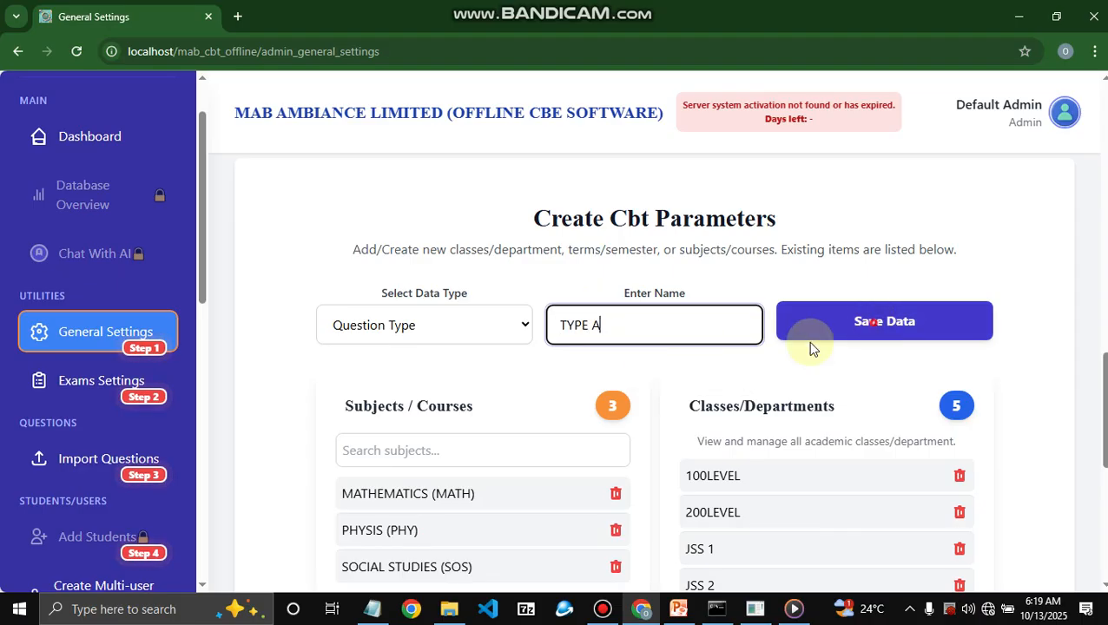
key("Return")
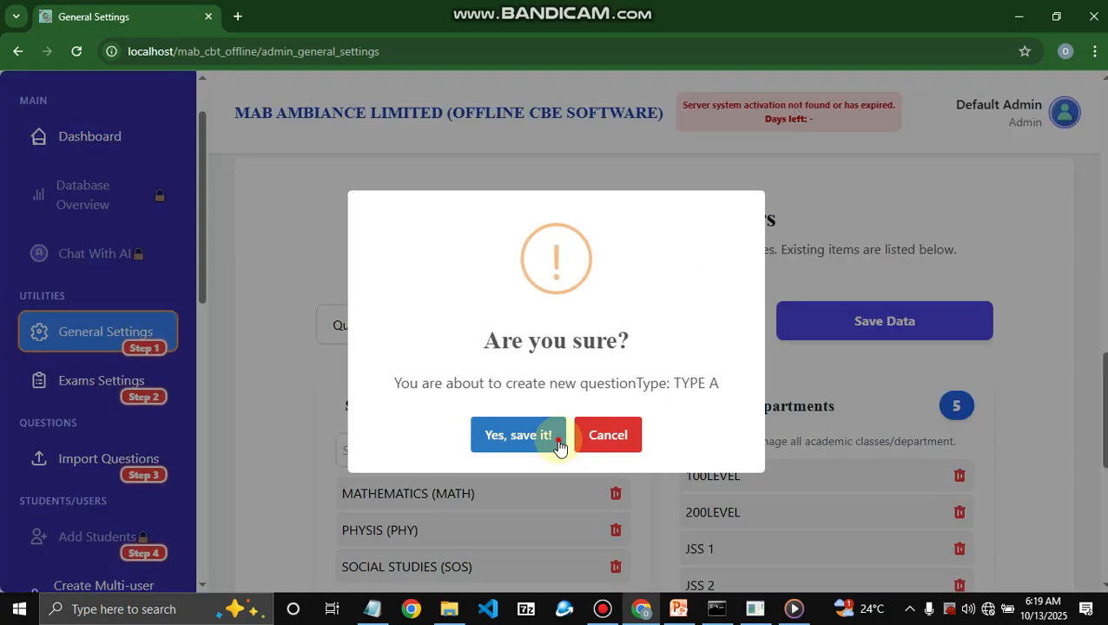
left_click(559, 443)
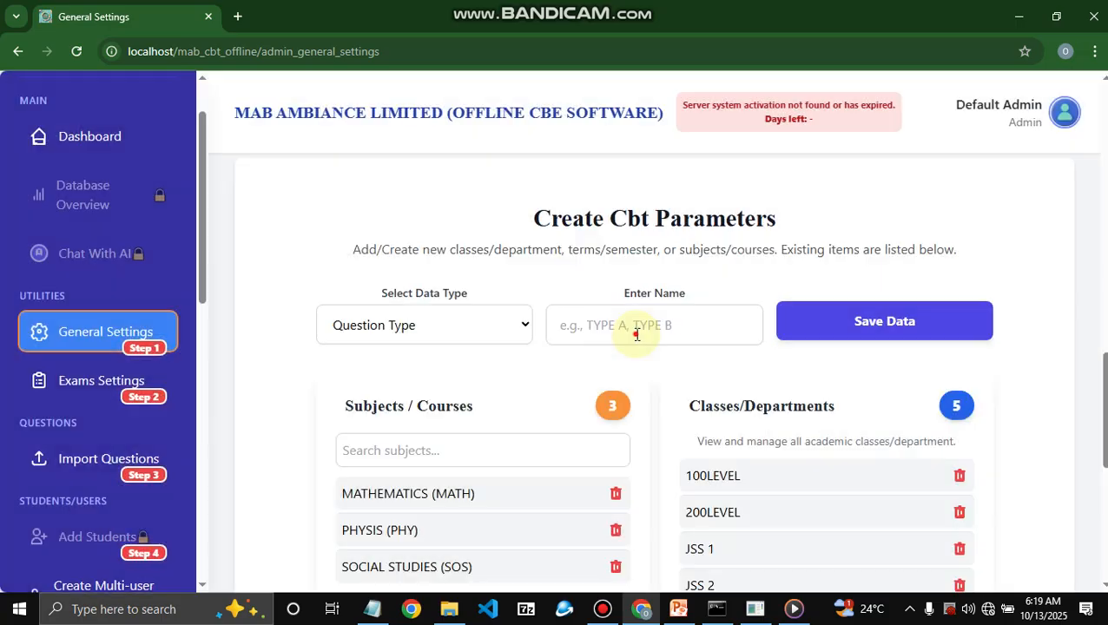
left_click(637, 334)
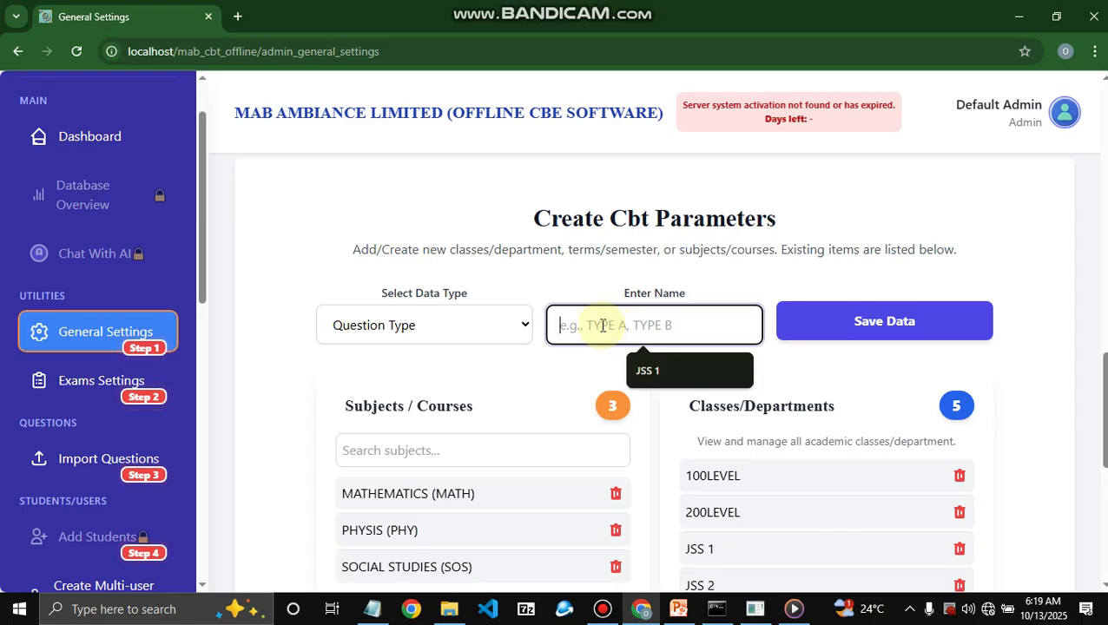
scroll(648, 459, "down", 5)
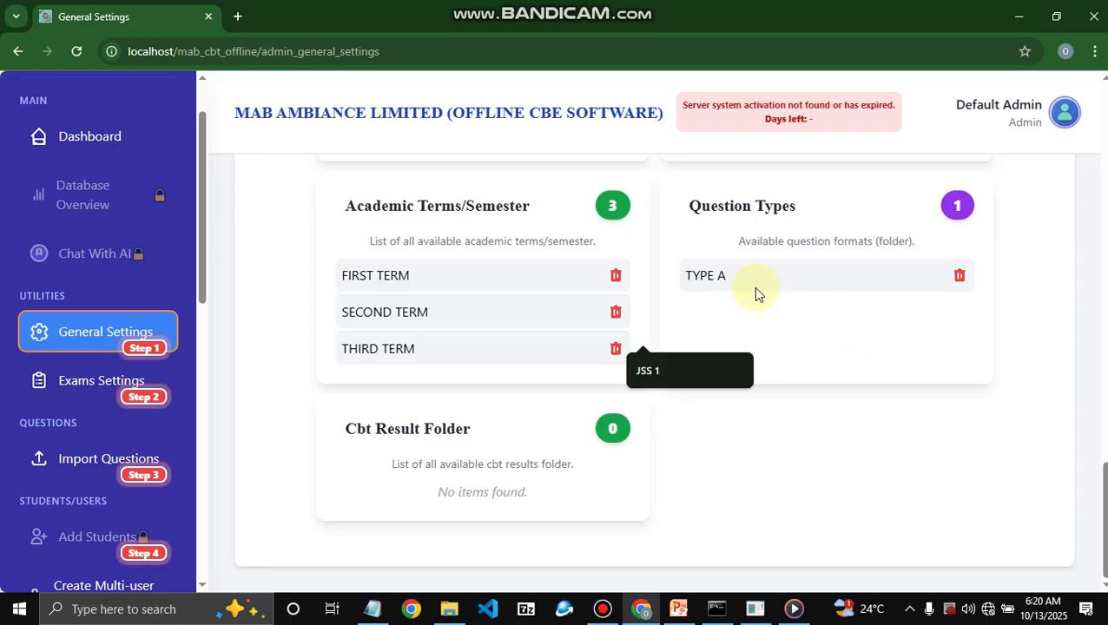
scroll(754, 291, "up", 8)
scroll(714, 342, "down", 8)
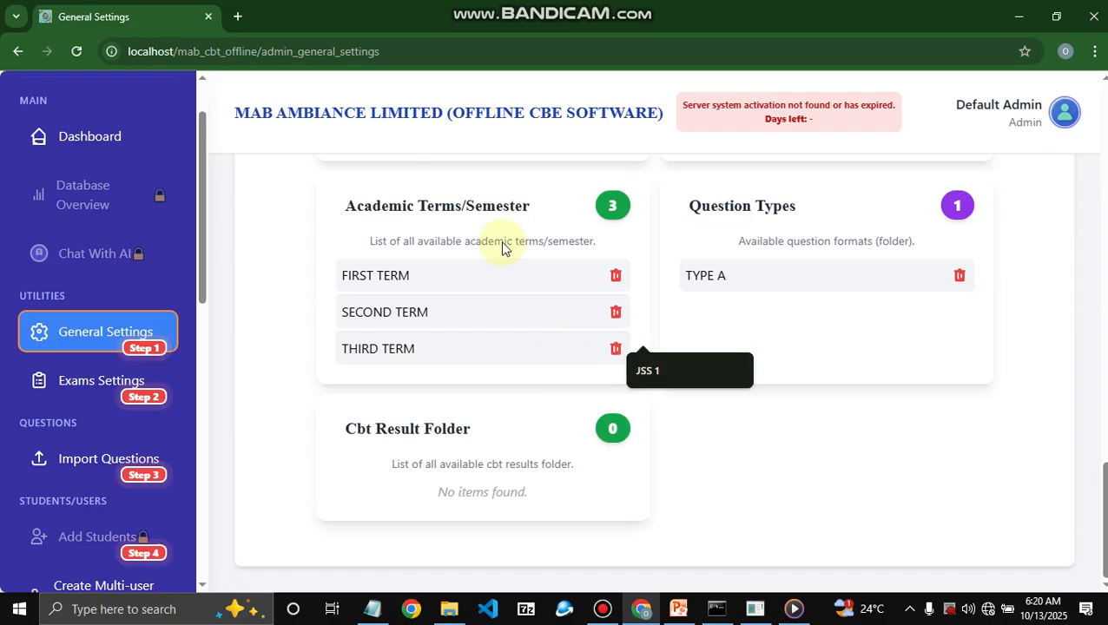
scroll(499, 239, "up", 4)
left_click(424, 208)
- Choose Result Folder as the data type and save the folder TEST 1
left_click(455, 357)
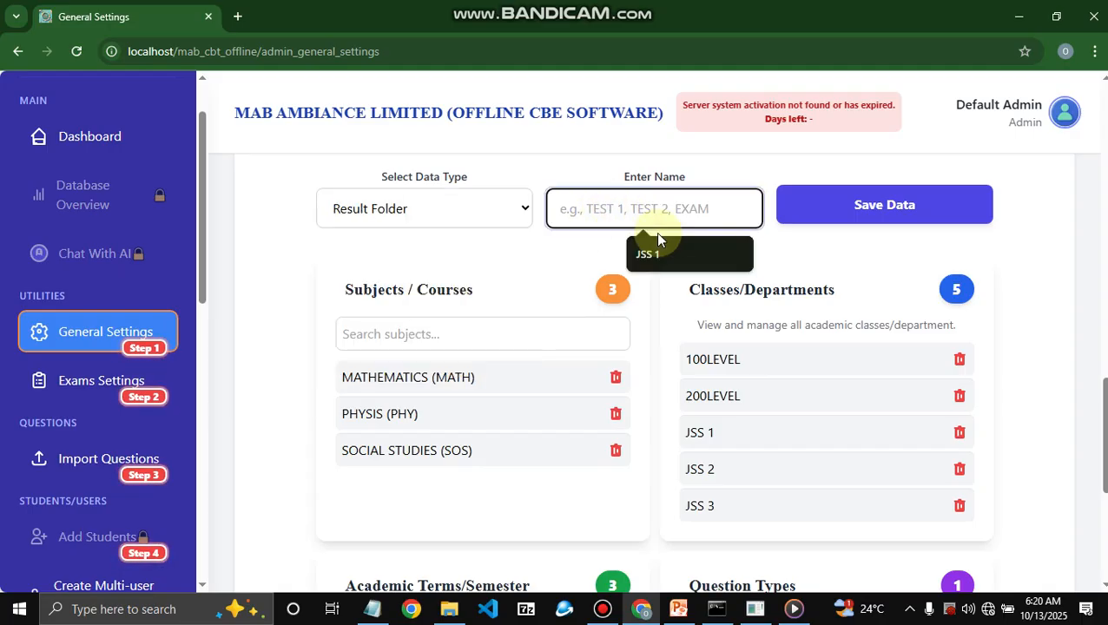
scroll(664, 245, "up", 4)
scroll(675, 289, "down", 3)
scroll(643, 234, "down", 1)
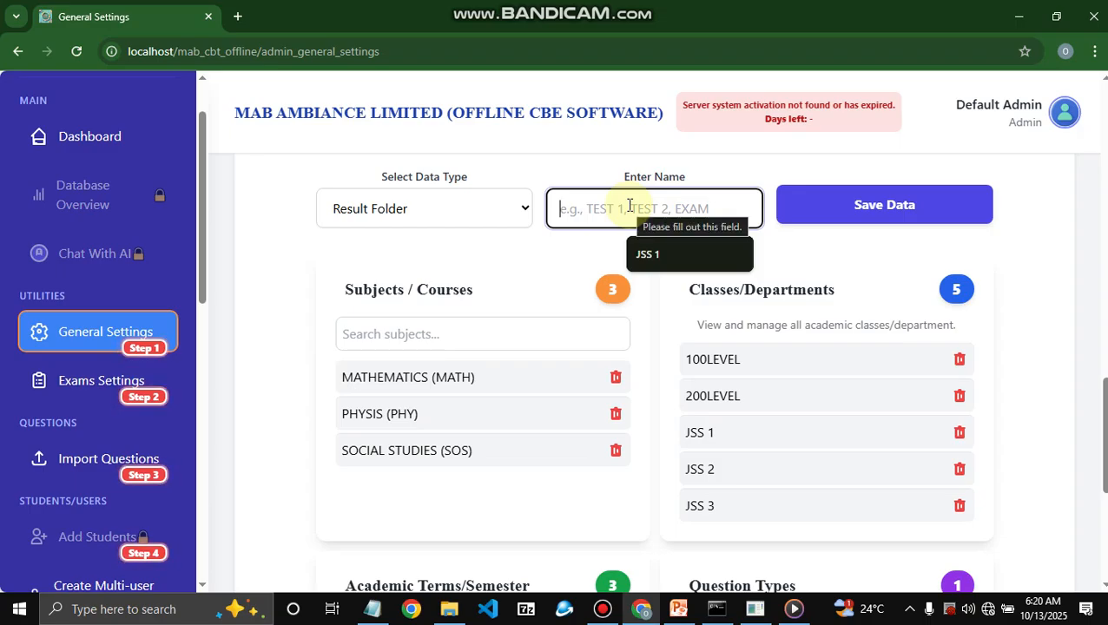
type("TES")
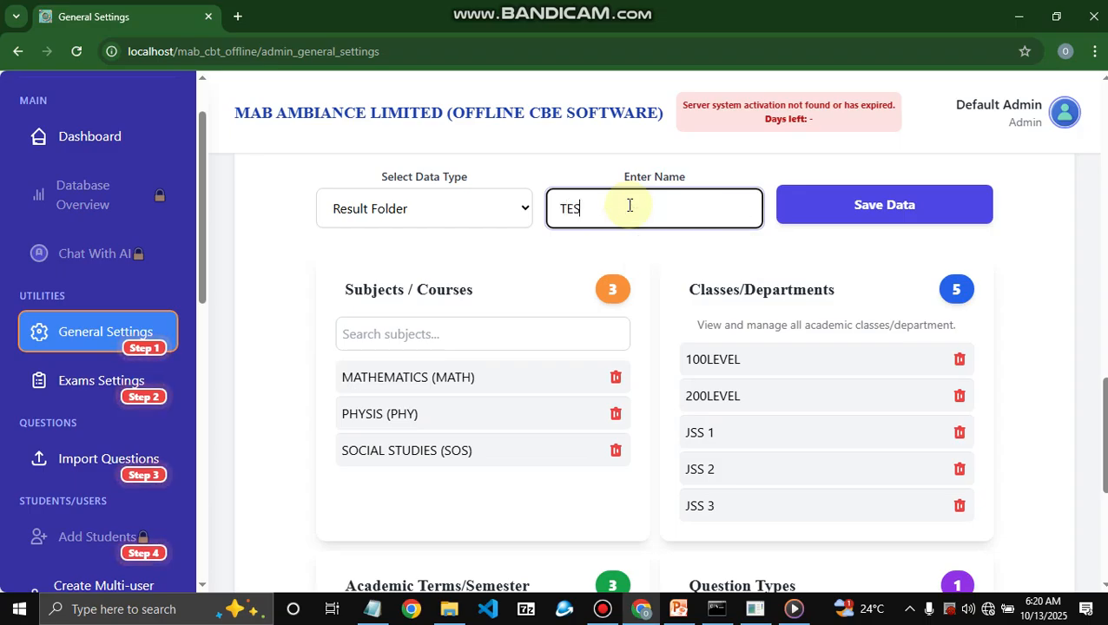
type("T 1")
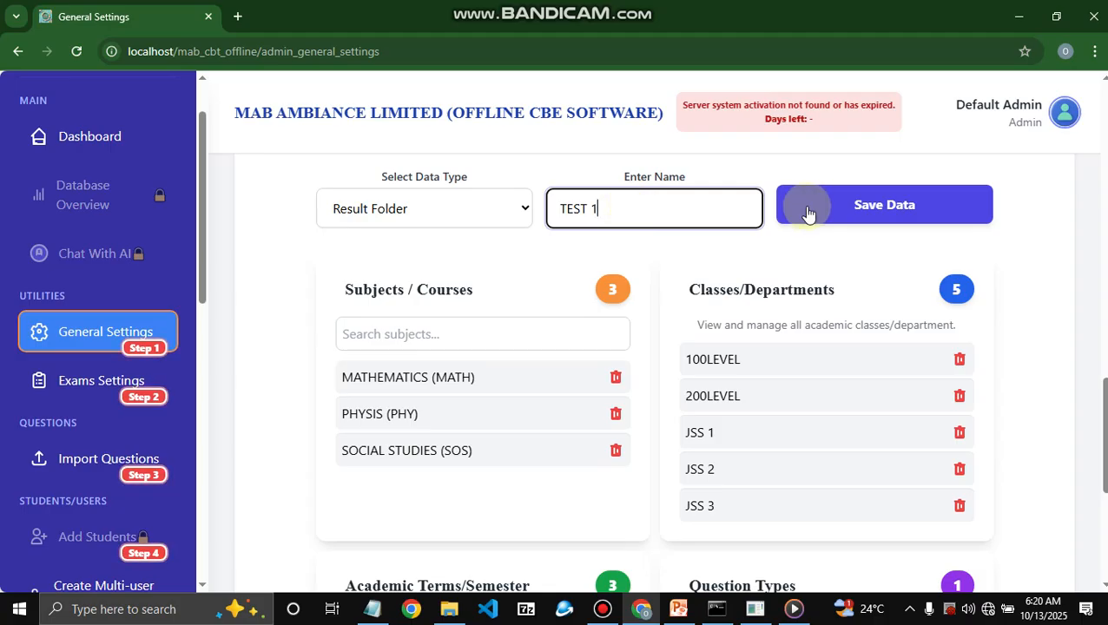
left_click(834, 217)
left_click(537, 429)
left_click(629, 198)
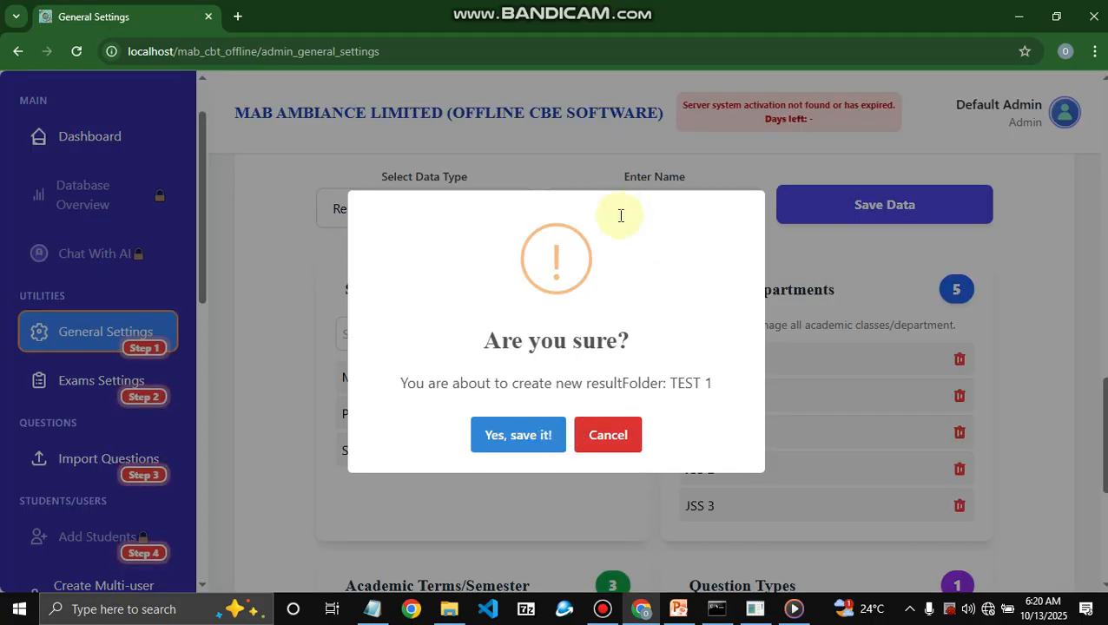
key("Return")
- Save the result folders TEST 2 and EXAM
type("TEST")
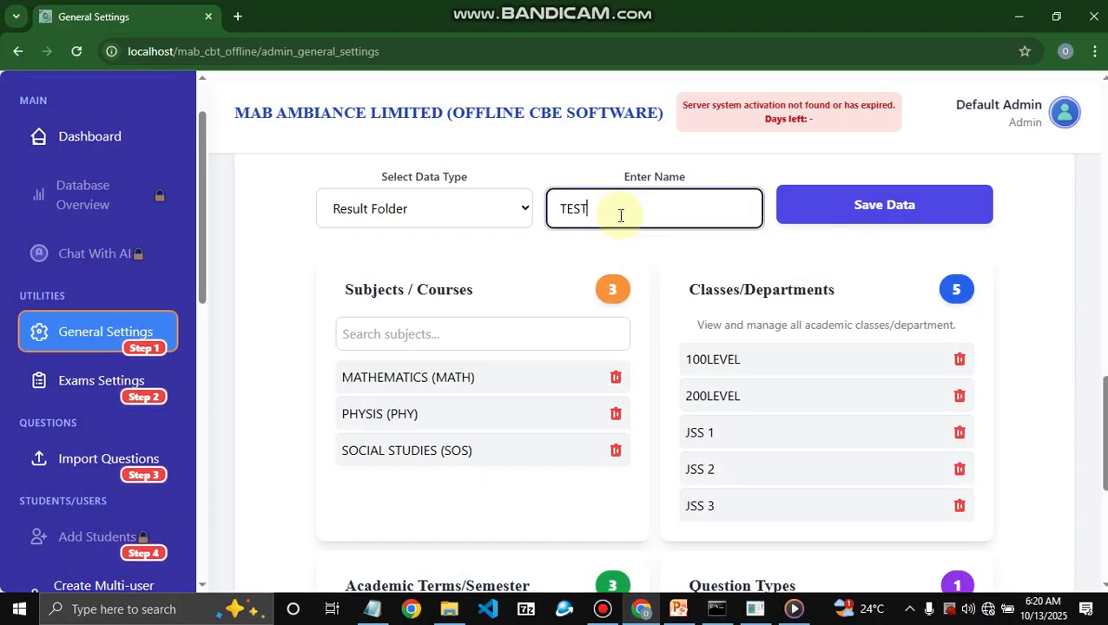
type(" 2")
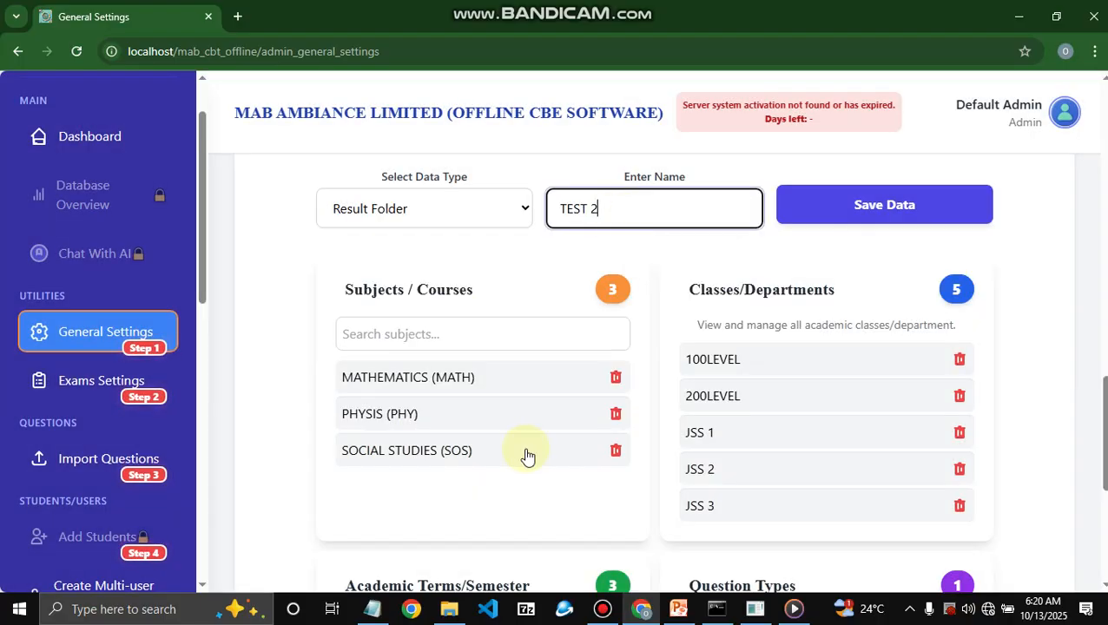
key("Return")
left_click(527, 455)
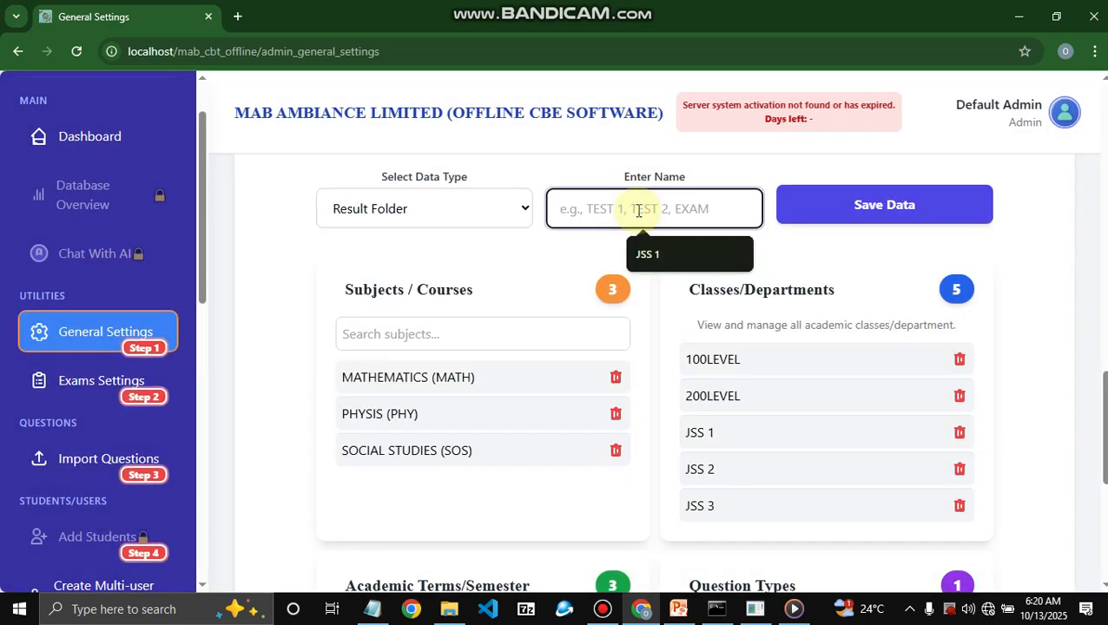
type("EXAM")
key("Return")
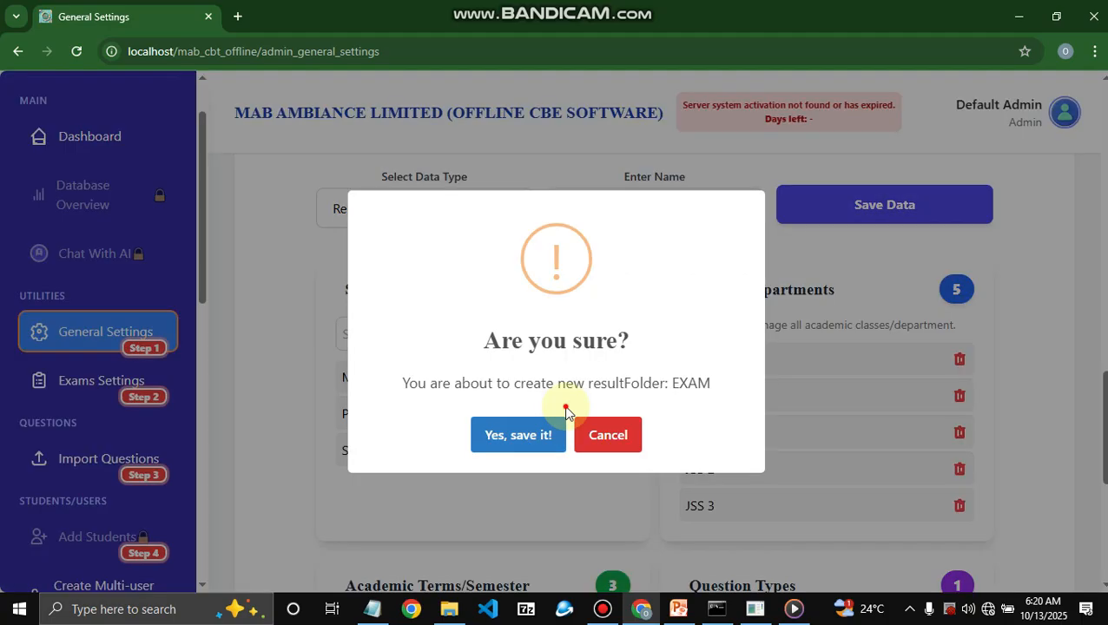
left_click(565, 415)
- Scroll through the subject, class, term and question type lists, then back to the General School Settings form
scroll(537, 354, "down", 3)
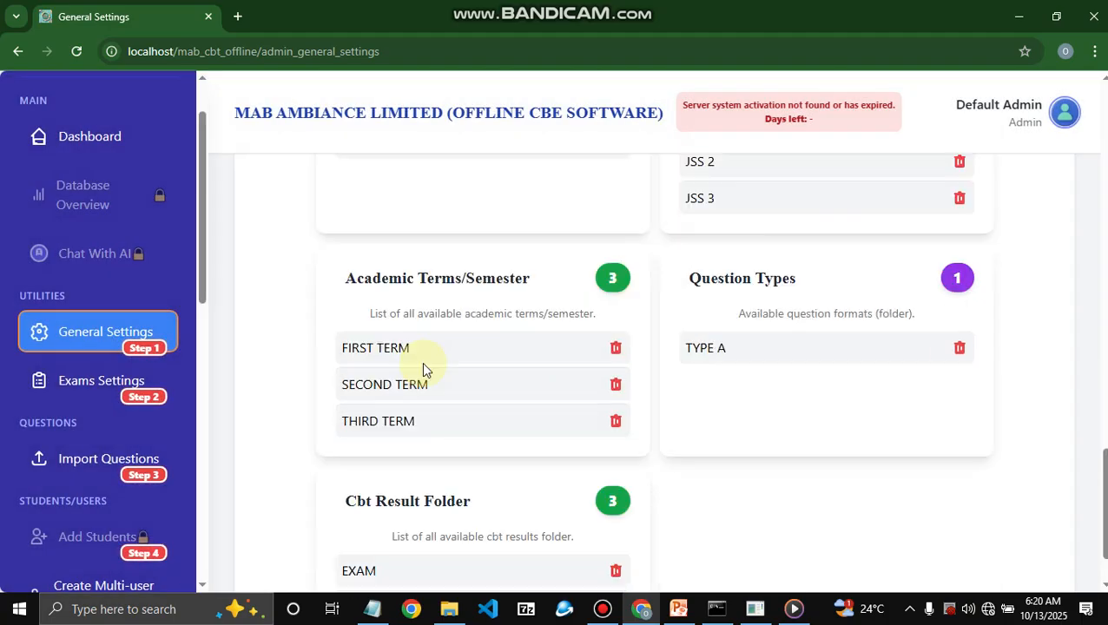
scroll(421, 362, "down", 2)
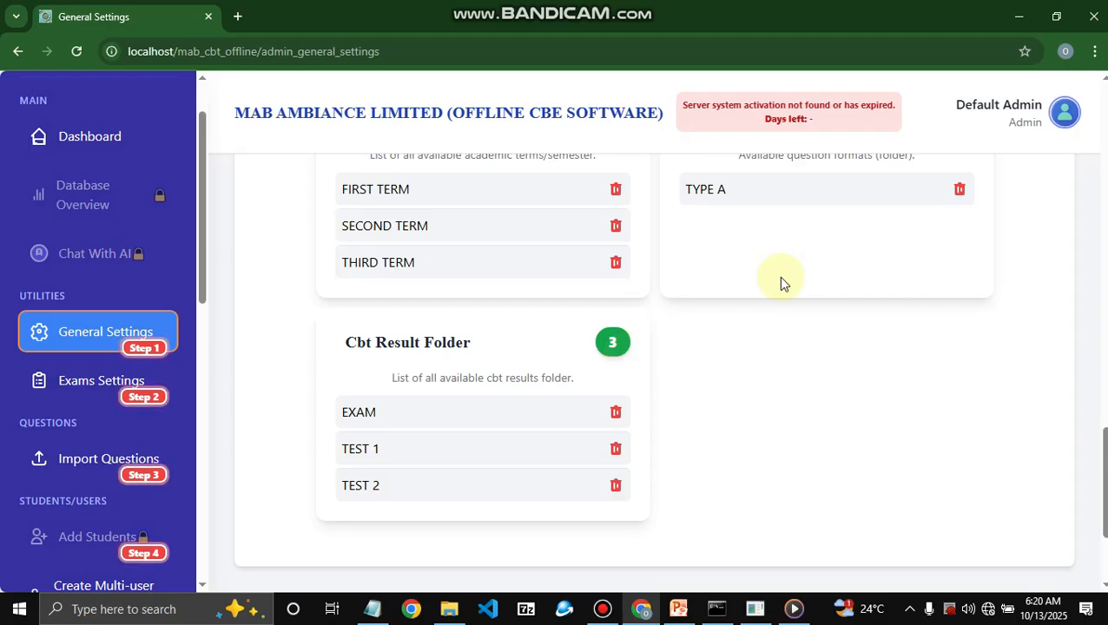
scroll(778, 276, "up", 4)
scroll(846, 297, "down", 4)
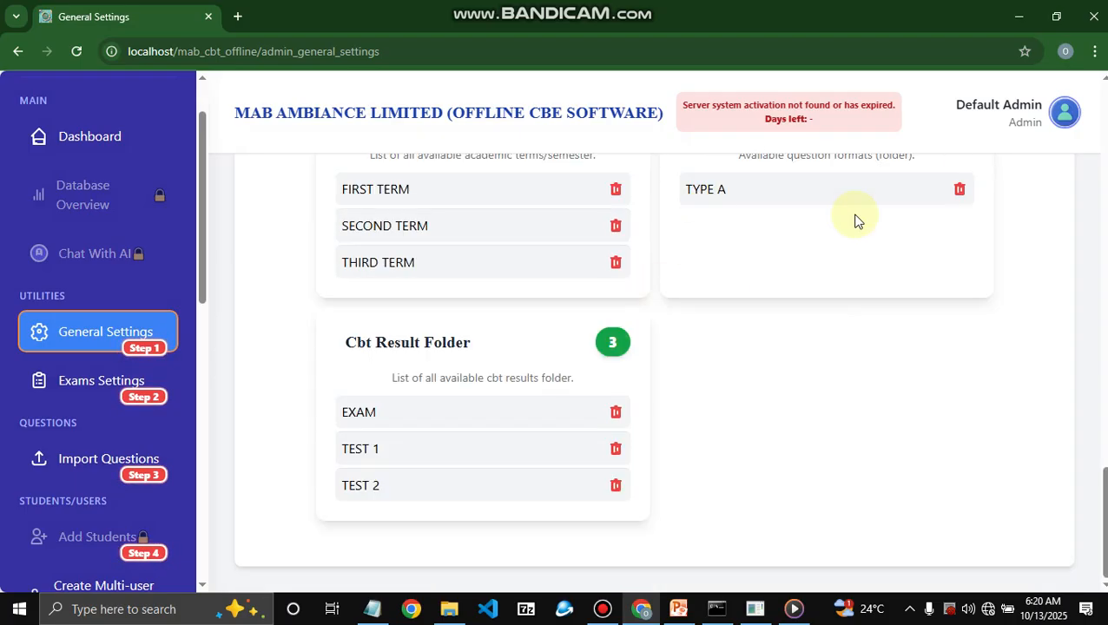
scroll(855, 297, "up", 5)
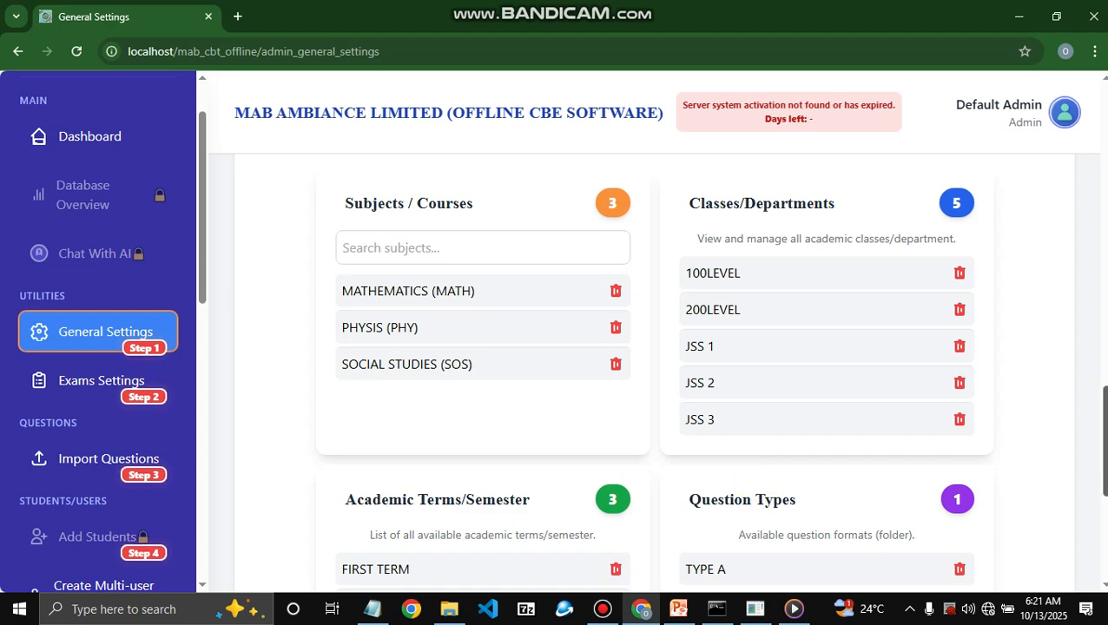
scroll(654, 381, "down", 1)
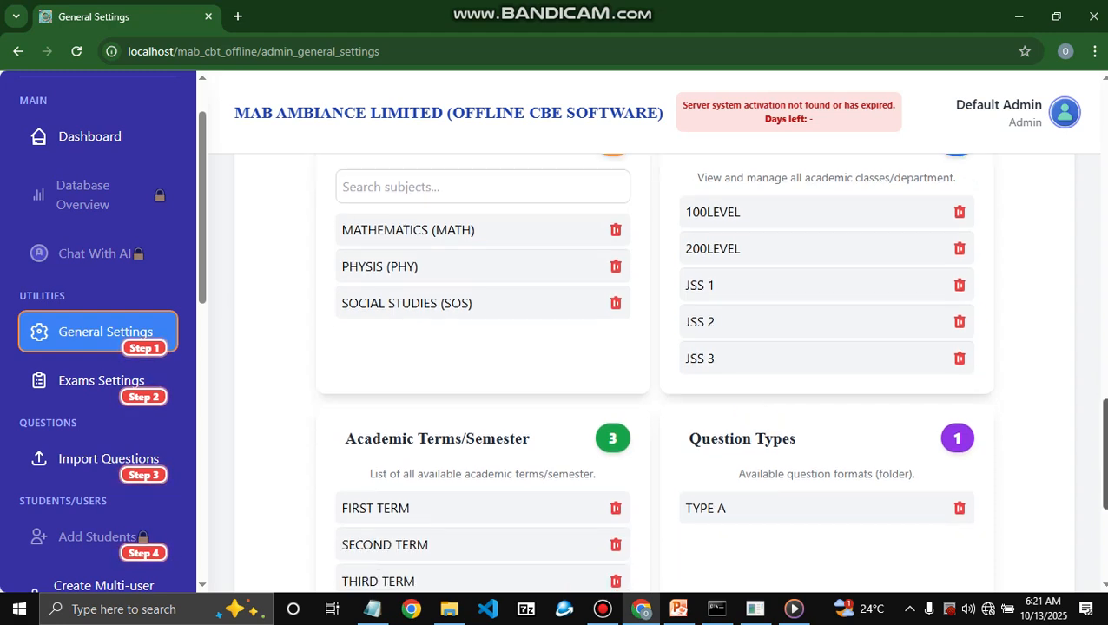
left_click_drag(1103, 423, 1103, 426)
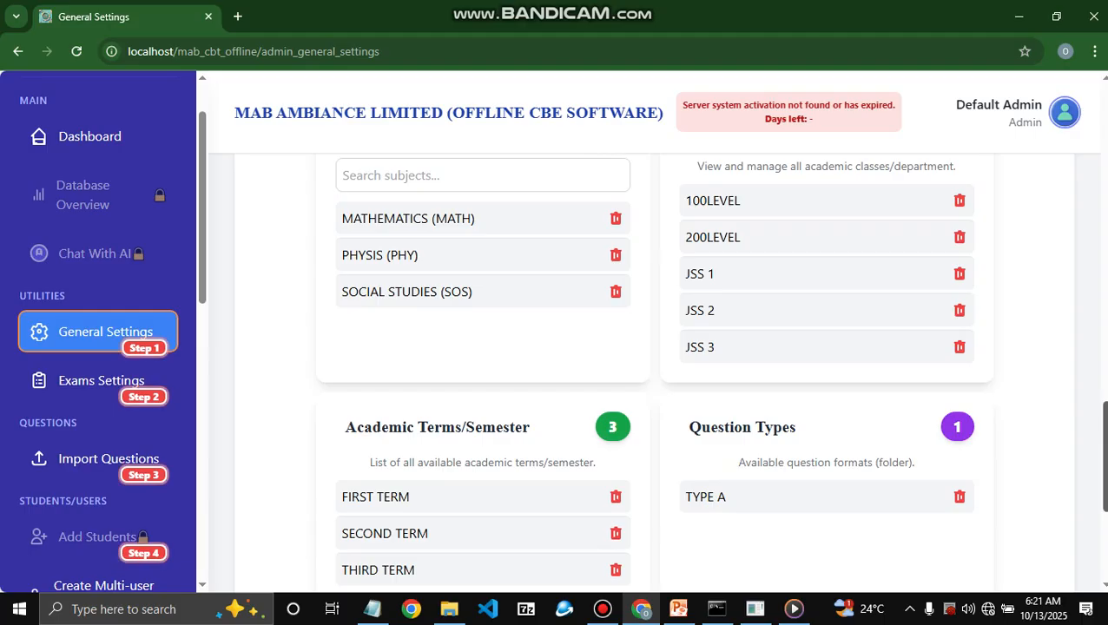
scroll(710, 374, "up", 1)
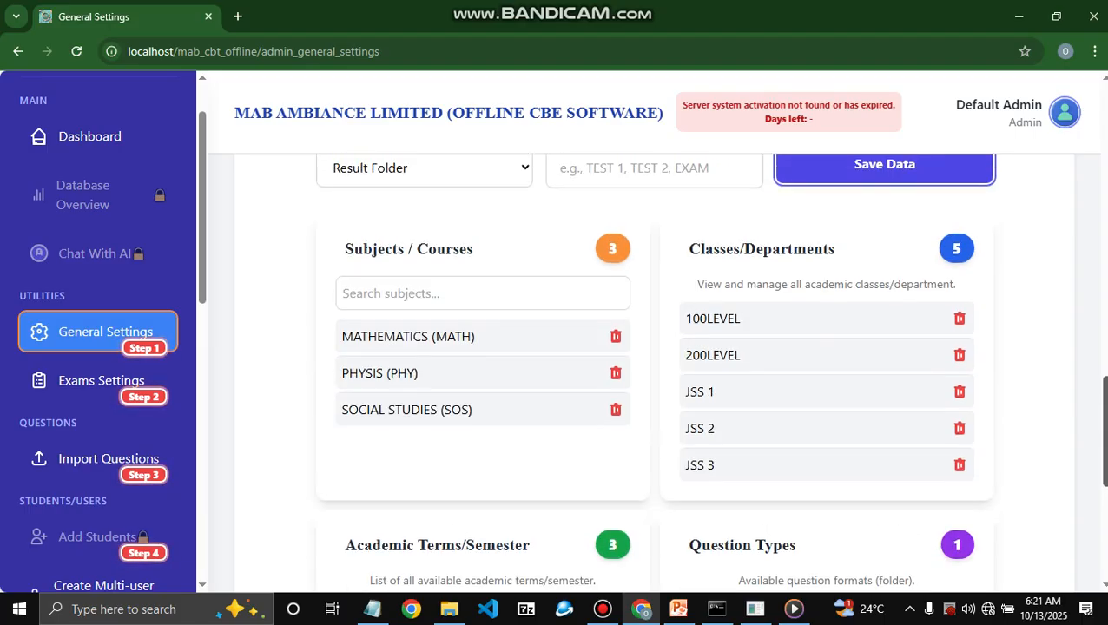
scroll(654, 370, "down", 1)
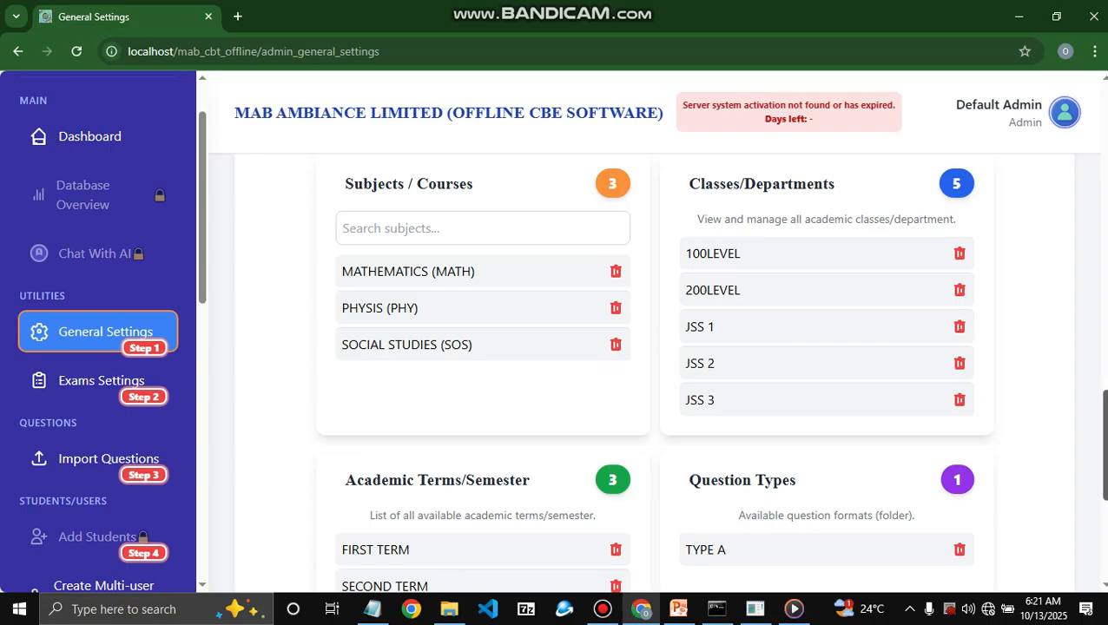
scroll(843, 517, "down", 1)
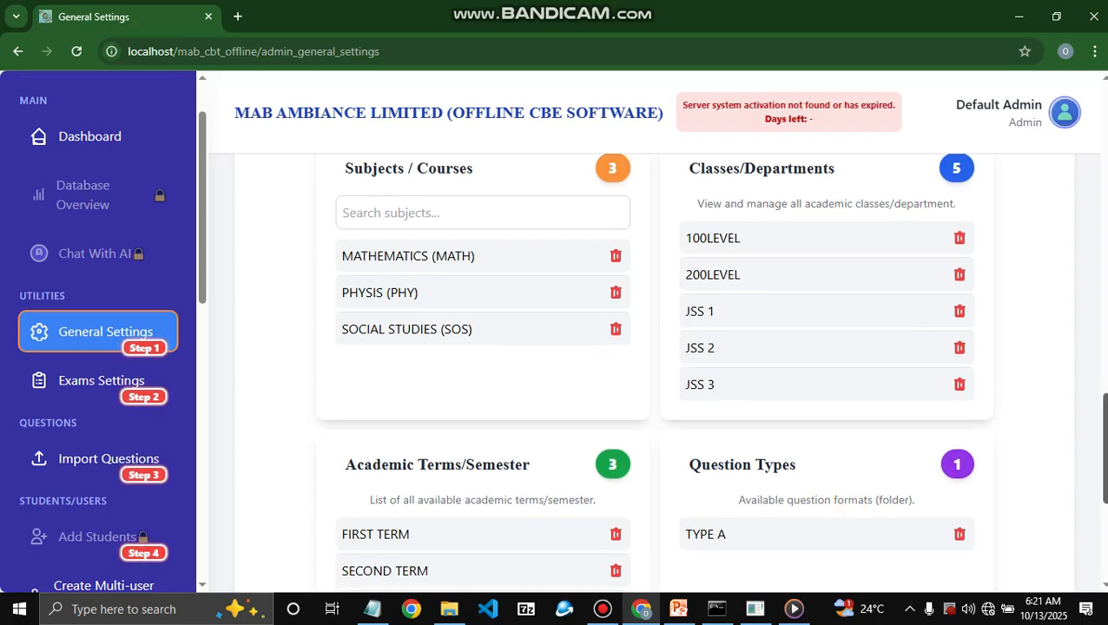
scroll(653, 373, "up", 1)
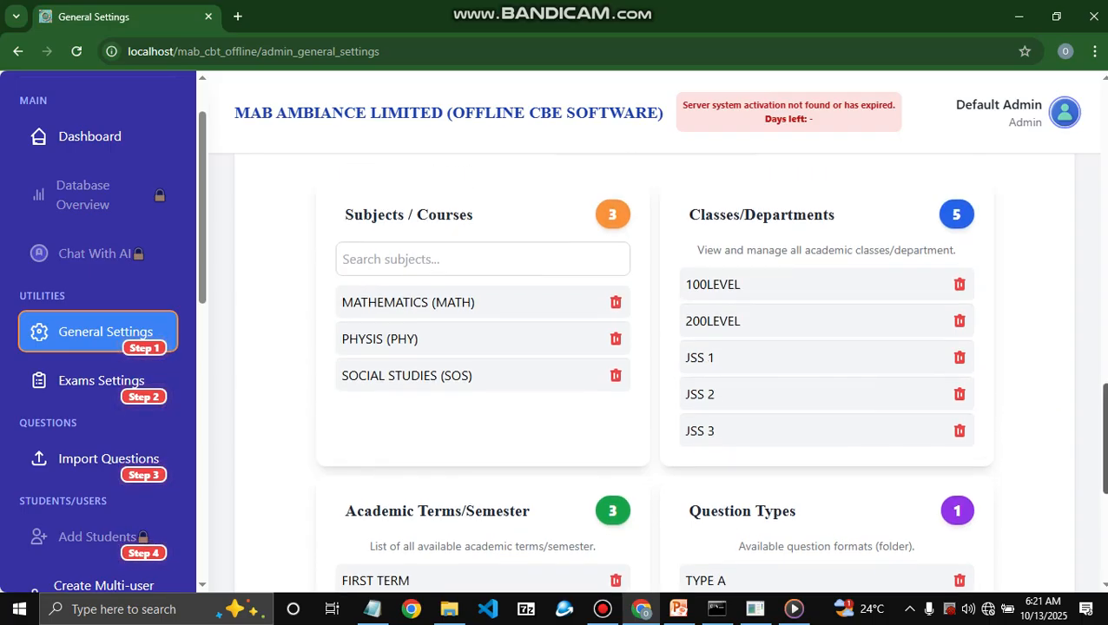
scroll(653, 373, "up", 1)
scroll(694, 469, "down", 3)
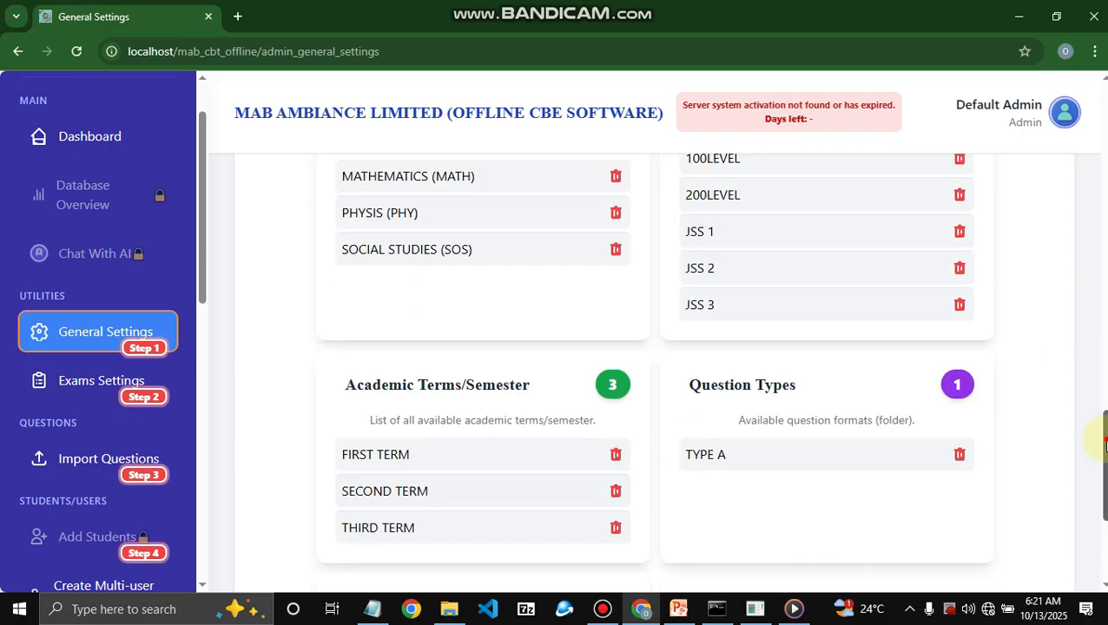
scroll(1102, 440, "up", 1)
scroll(1103, 417, "up", 1)
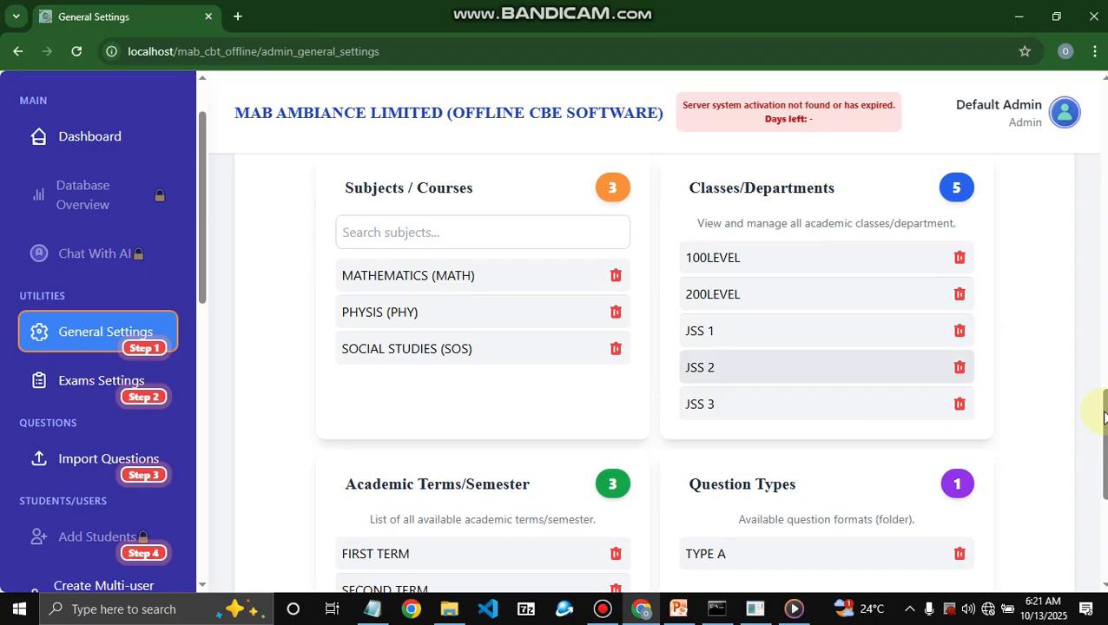
scroll(1102, 408, "up", 1)
scroll(1103, 408, "up", 1)
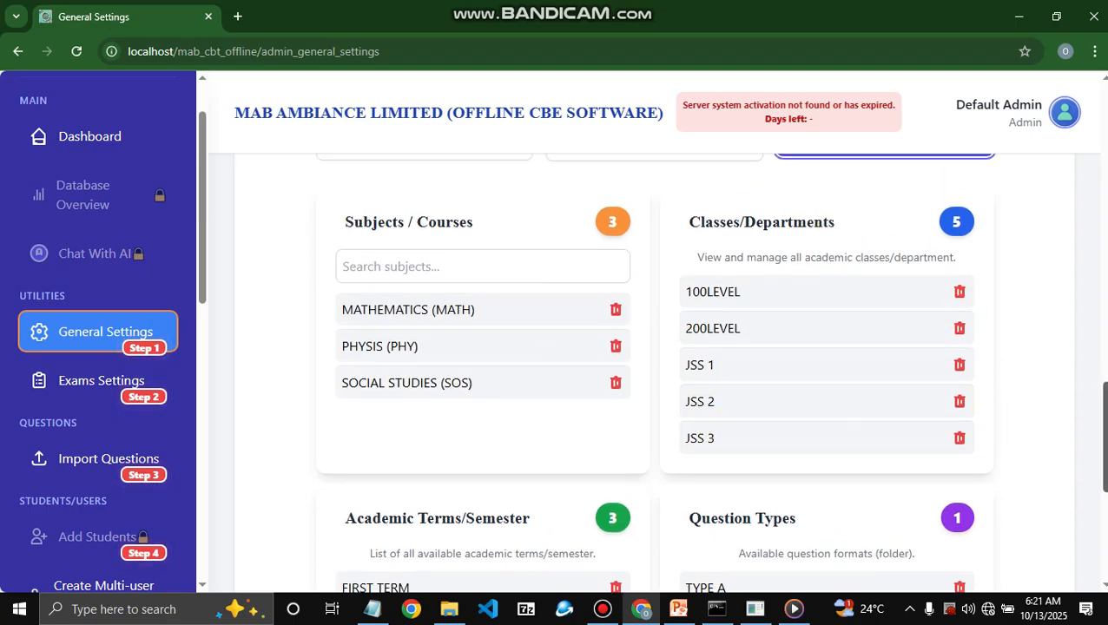
scroll(653, 371, "down", 1)
scroll(653, 372, "up", 5)
scroll(618, 330, "up", 4)
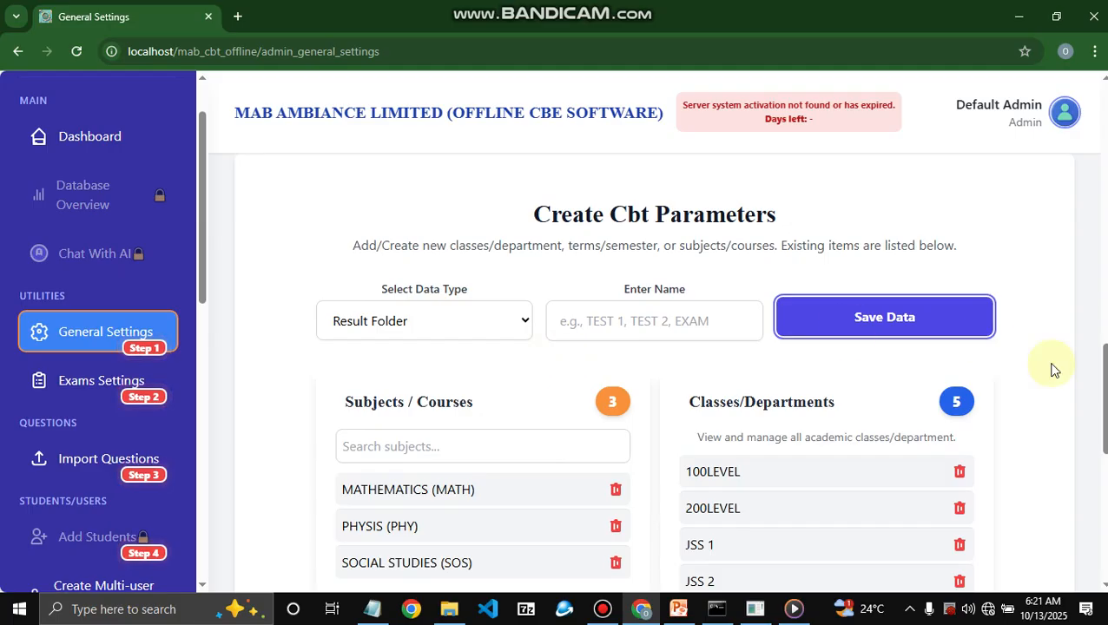
scroll(1042, 377, "down", 2)
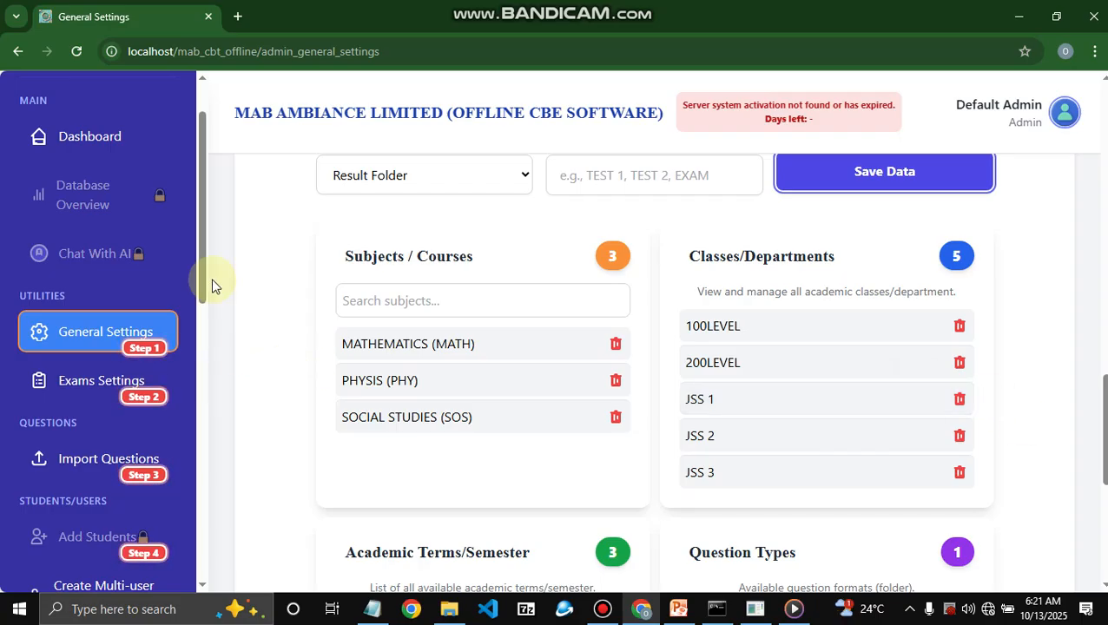
scroll(813, 326, "up", 1)
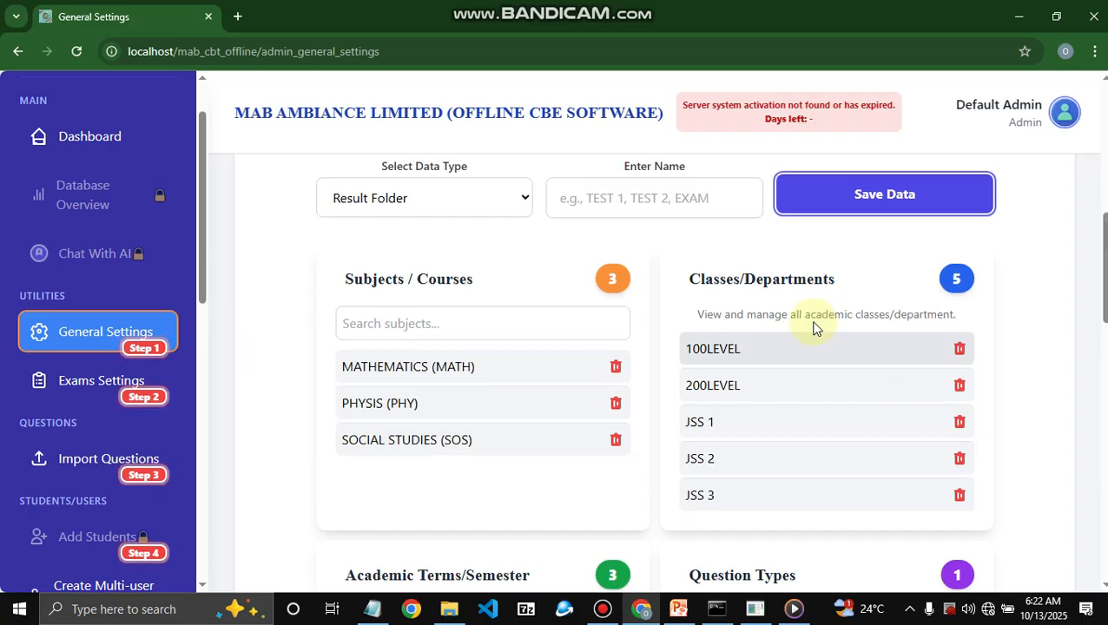
scroll(816, 325, "up", 15)
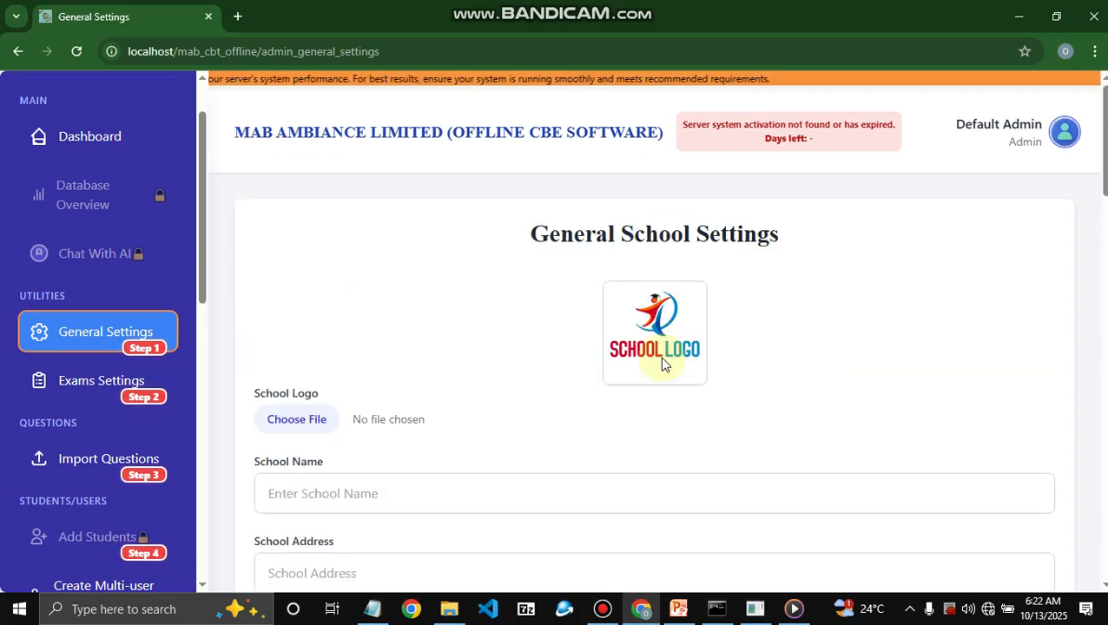
scroll(651, 330, "down", 4)
scroll(322, 425, "up", 4)
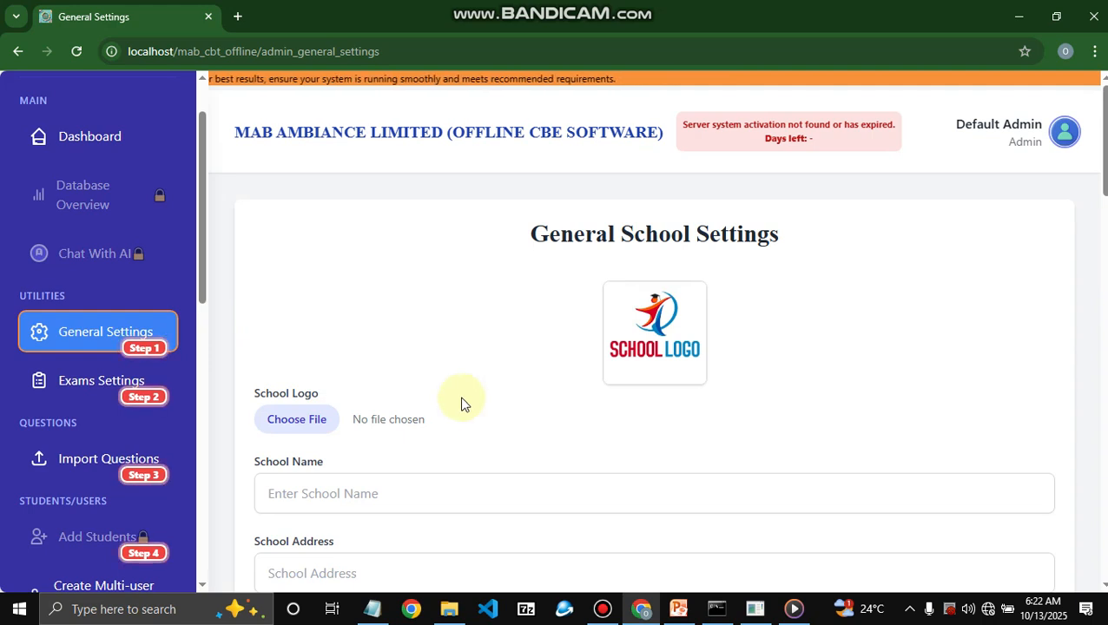
left_click(382, 495)
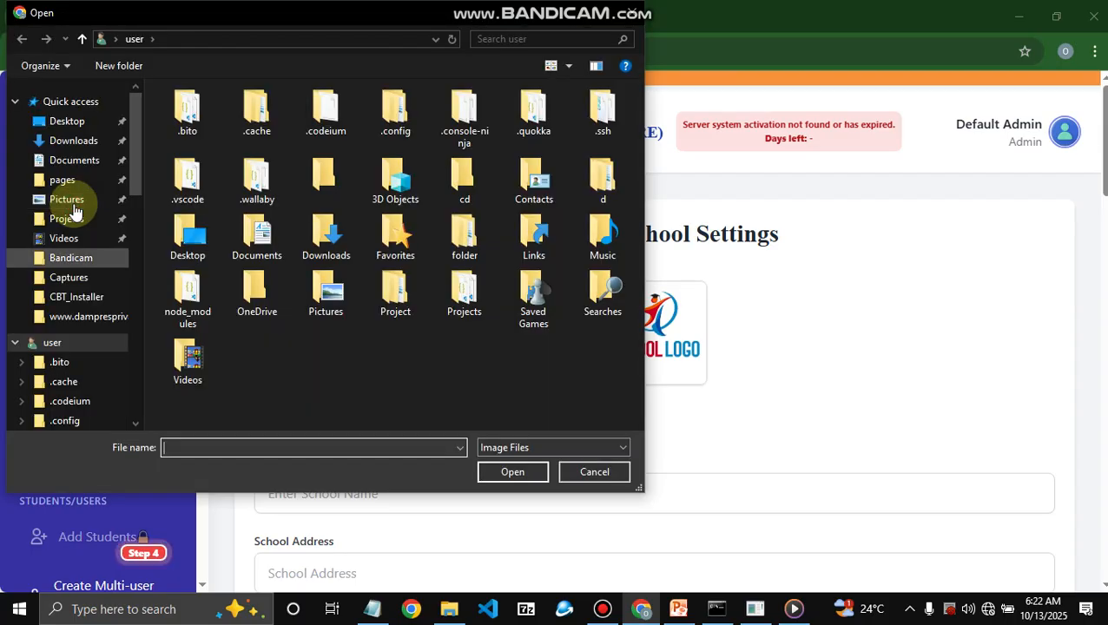
left_click(71, 205)
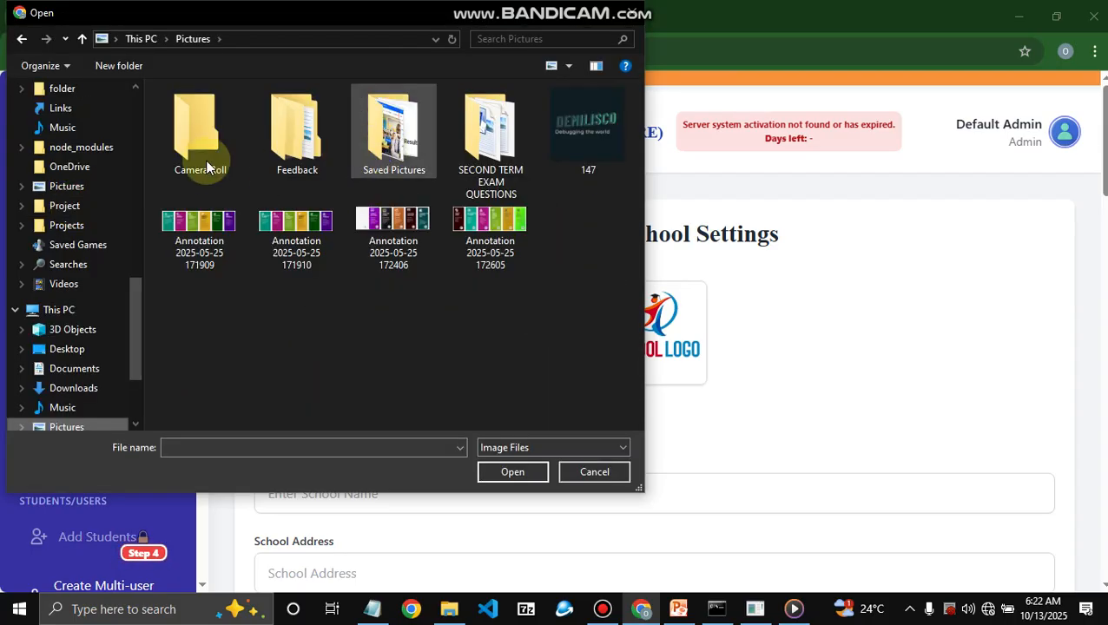
left_click(180, 148)
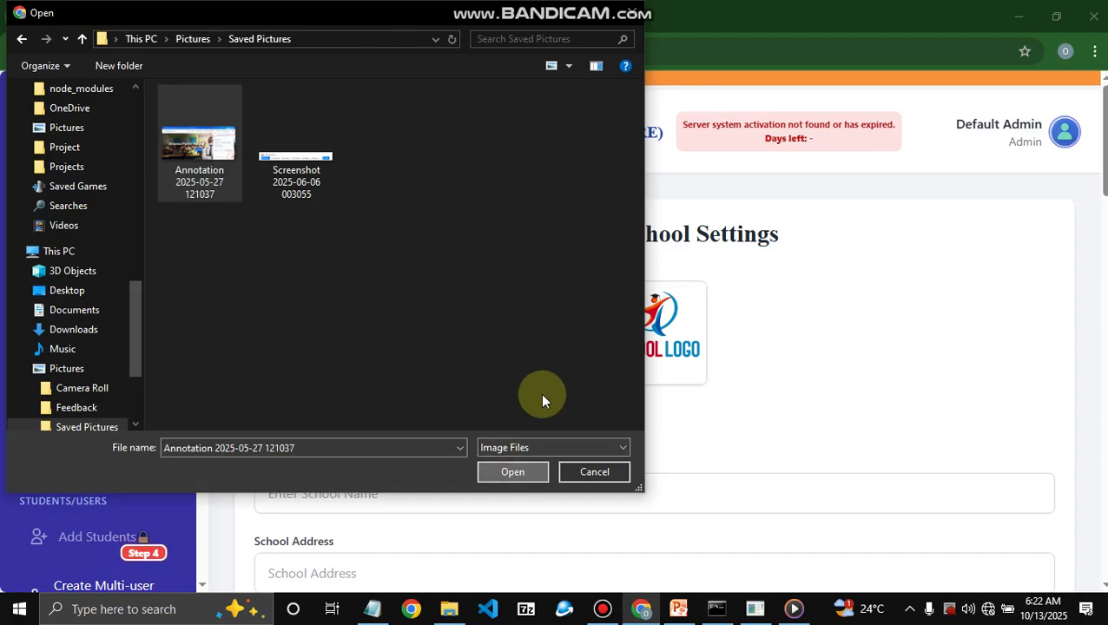
key("Return")
scroll(519, 361, "down", 4)
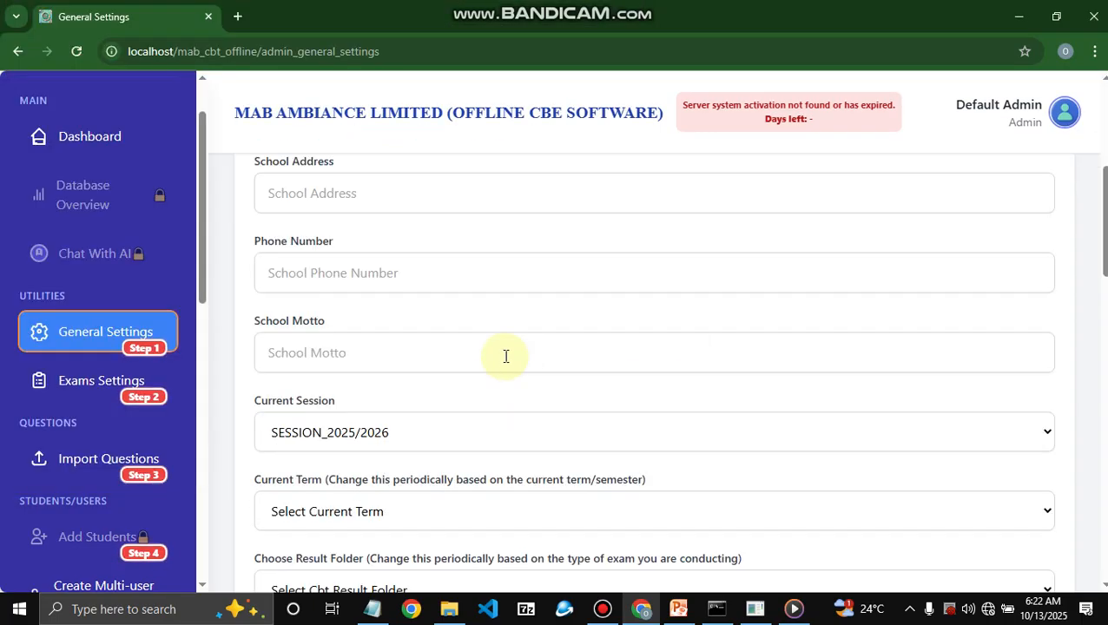
- Enter the school name MAB CREST INTERNATIONAL SCHOOLS and the school's postal address
scroll(393, 490, "up", 5)
left_click(394, 491)
type("M")
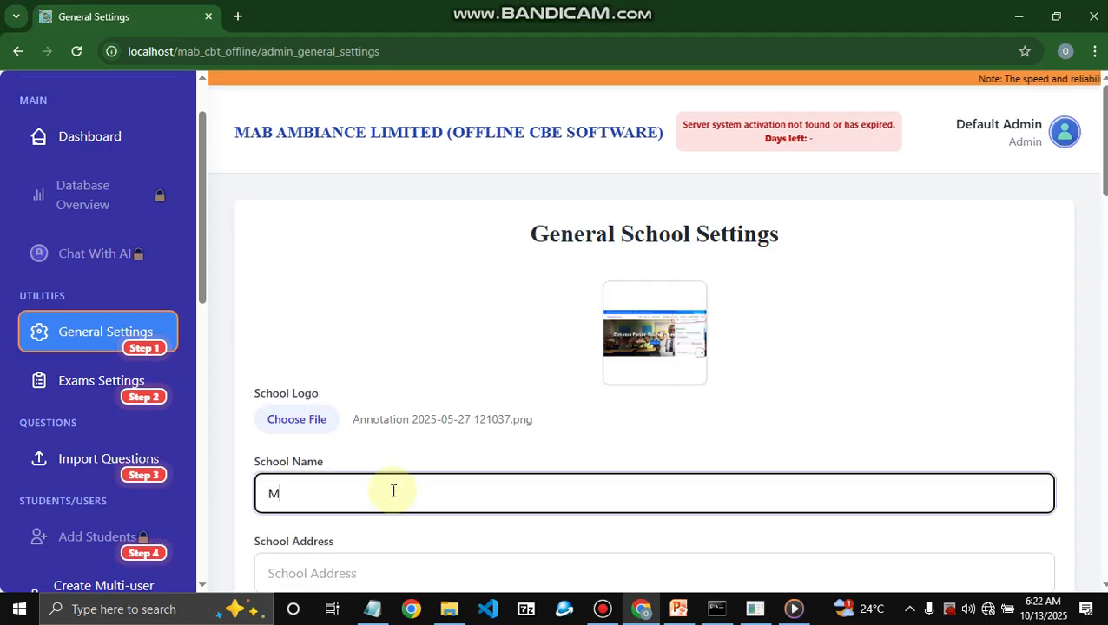
type("AB")
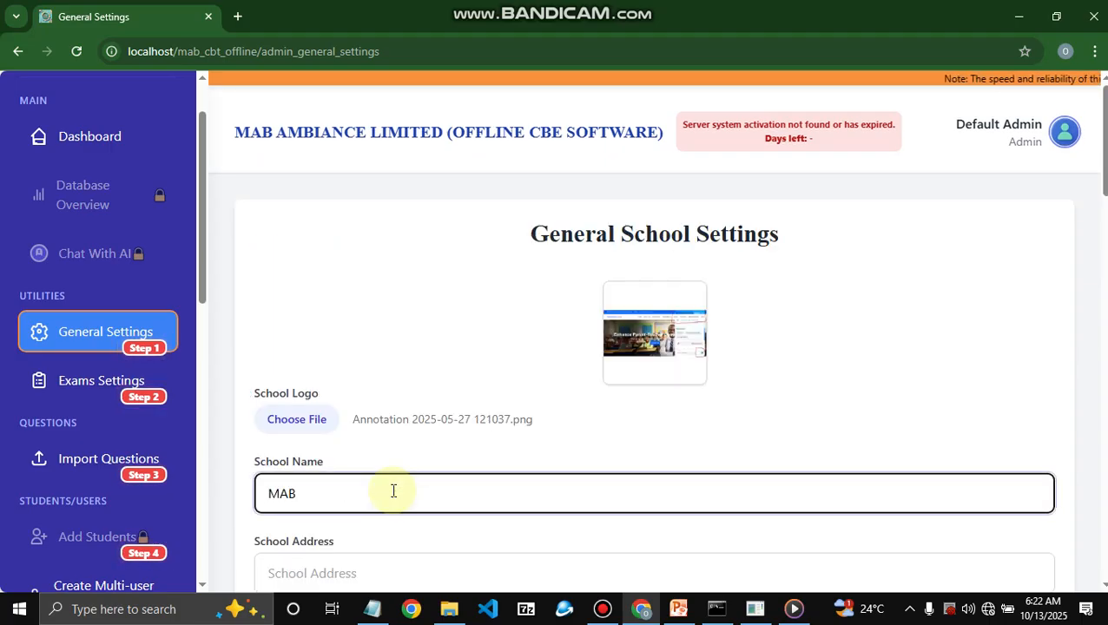
type(" CREST INTER")
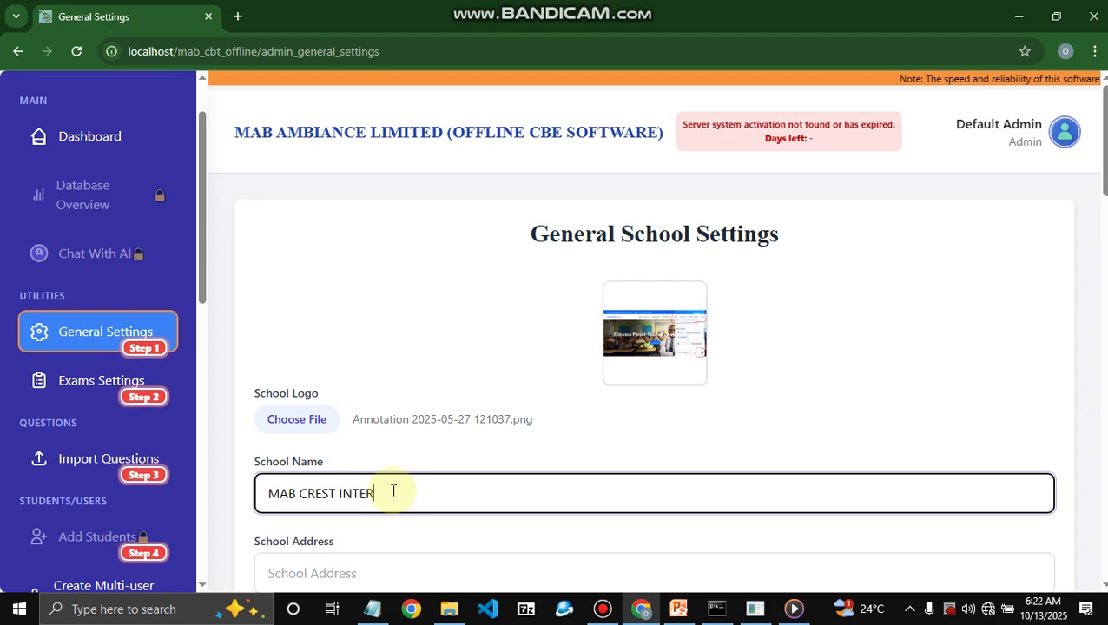
type("NATIONAL SCHOOLS")
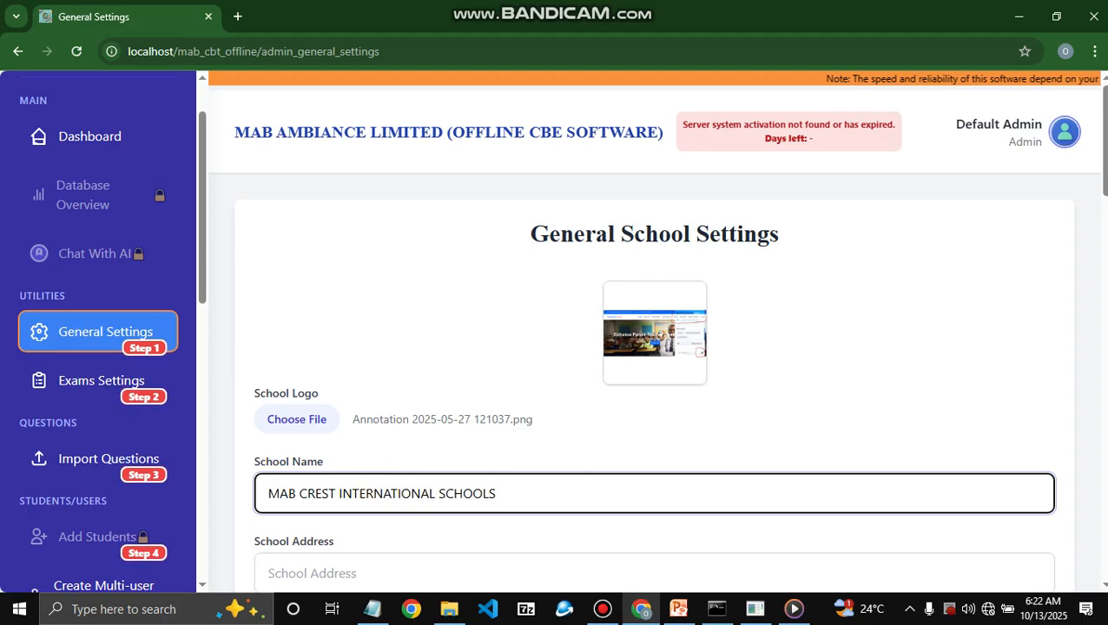
scroll(516, 333, "down", 3)
left_click(485, 339)
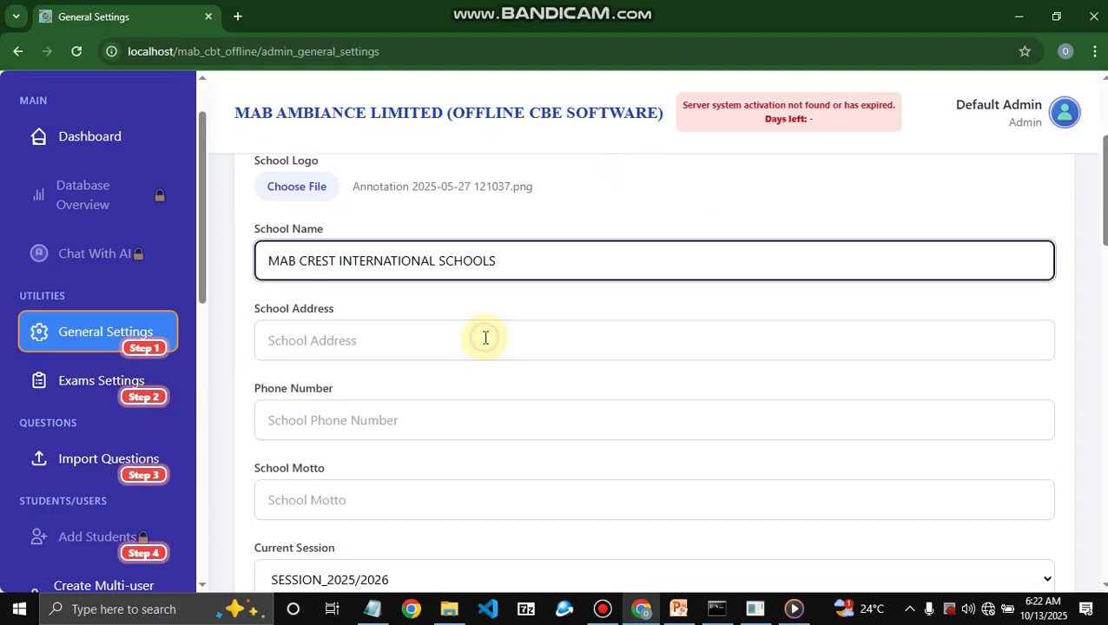
type("ASIPA ")
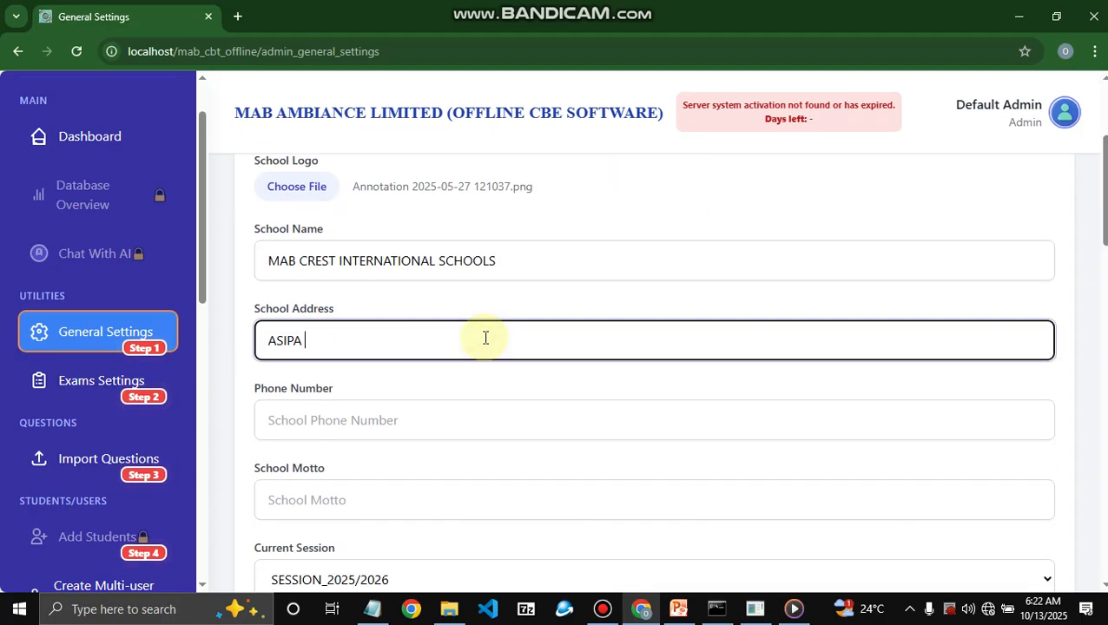
type("IJEJA ")
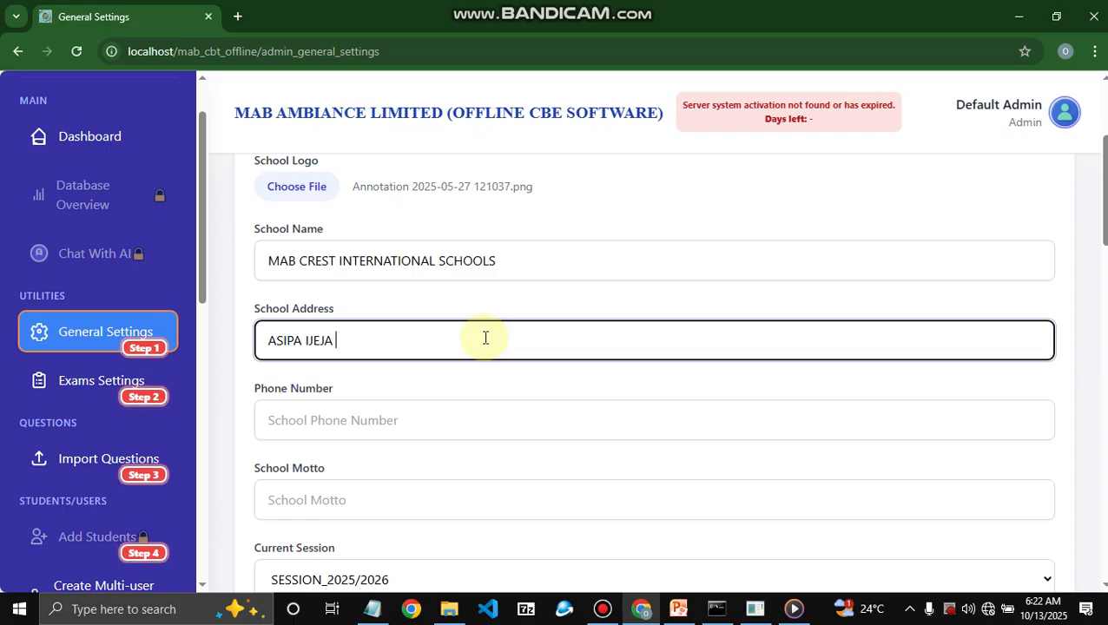
type("ESTATE SOYOYE ABEOKUTA")
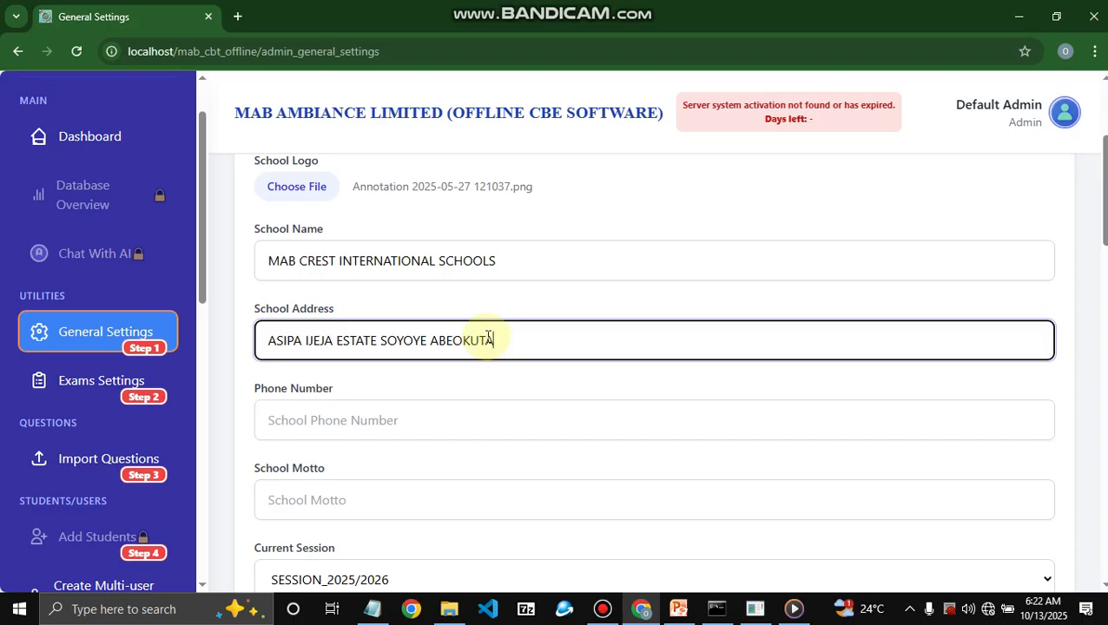
- Enter the school's phone number and the motto IN GOD WE TRUST
left_click(473, 419)
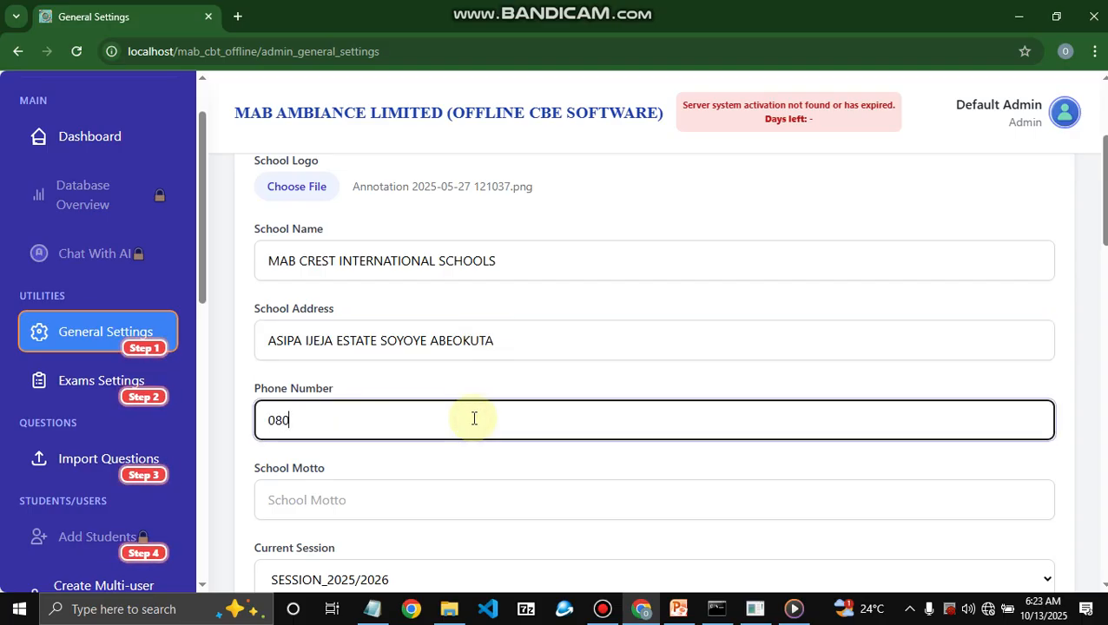
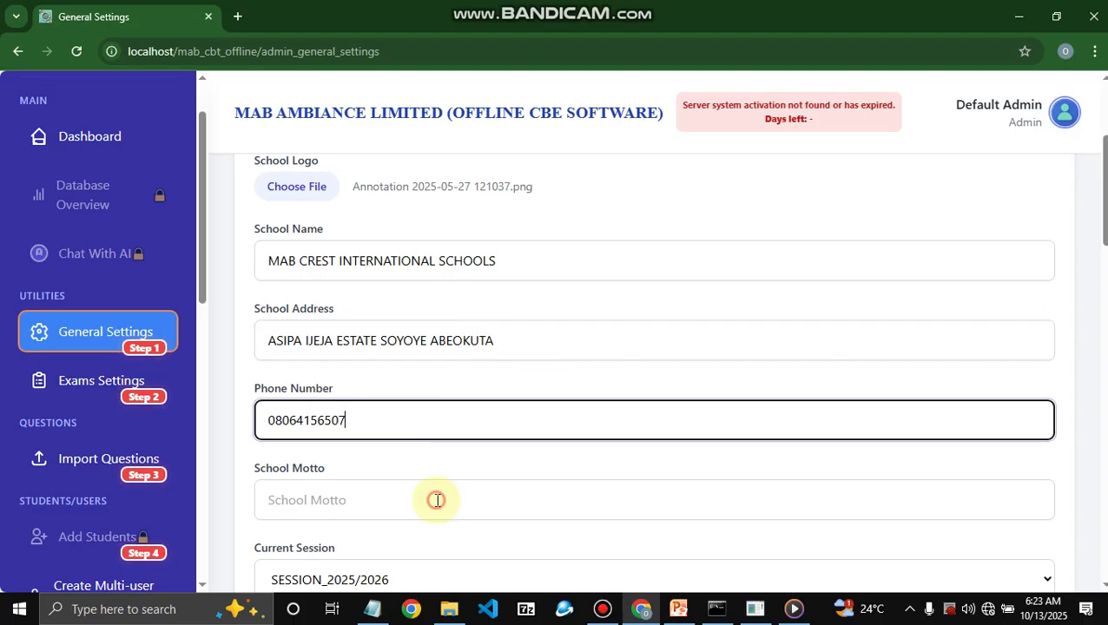
left_click(436, 500)
type("IN GO")
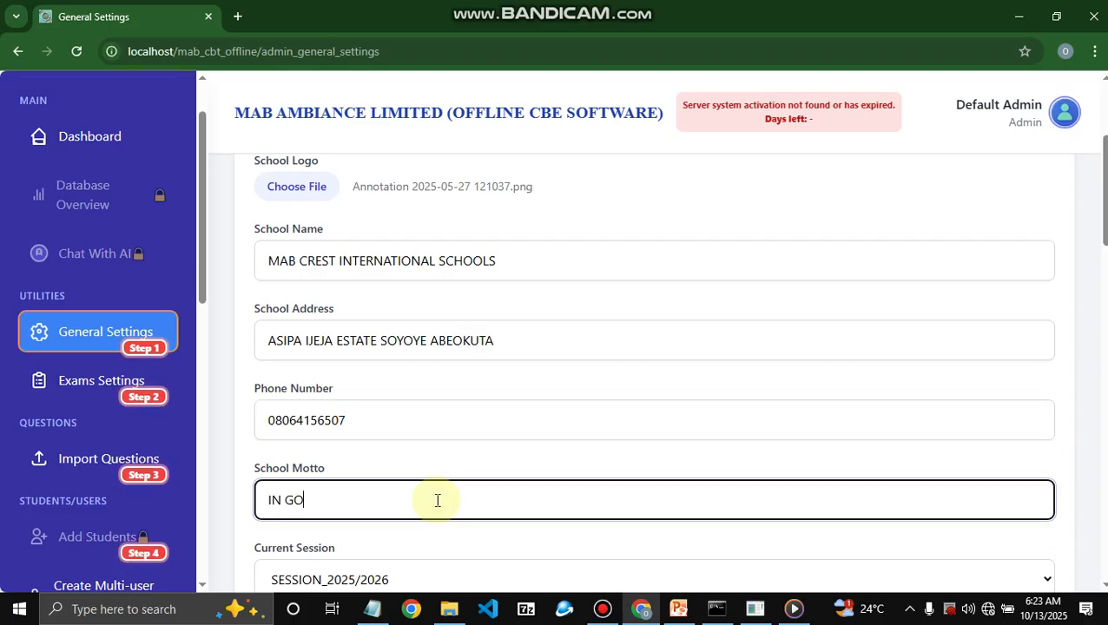
type("D WE TRUST")
left_click_drag(1106, 165, 1106, 199)
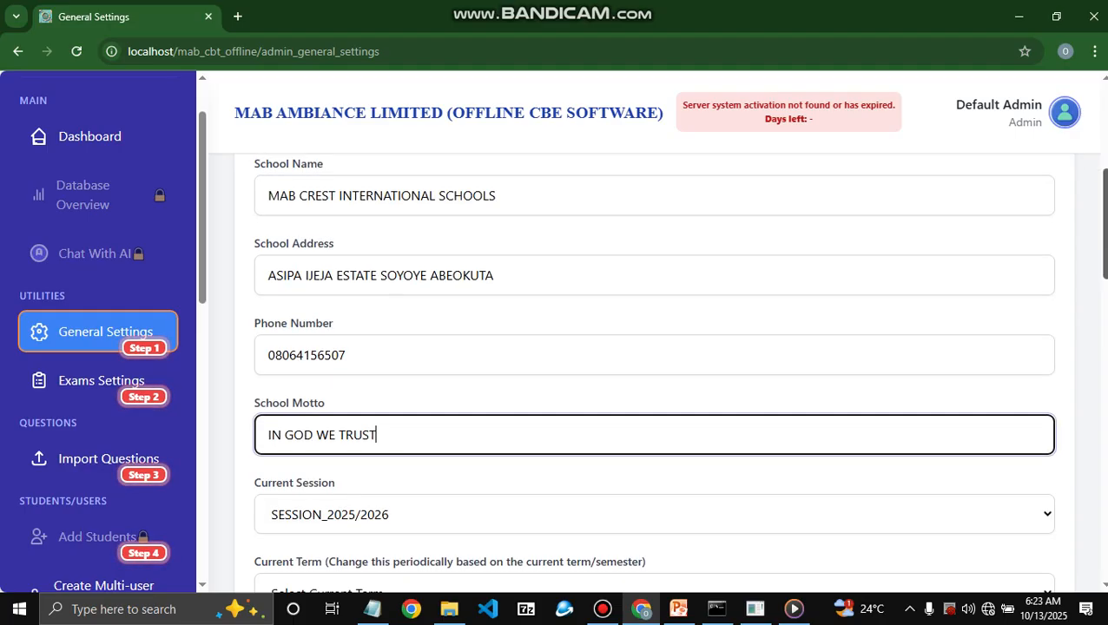
- Keep SESSION_2025/2026 as the session and set the current term to FIRST TERM
left_click(539, 392)
left_click(537, 398)
left_click(512, 476)
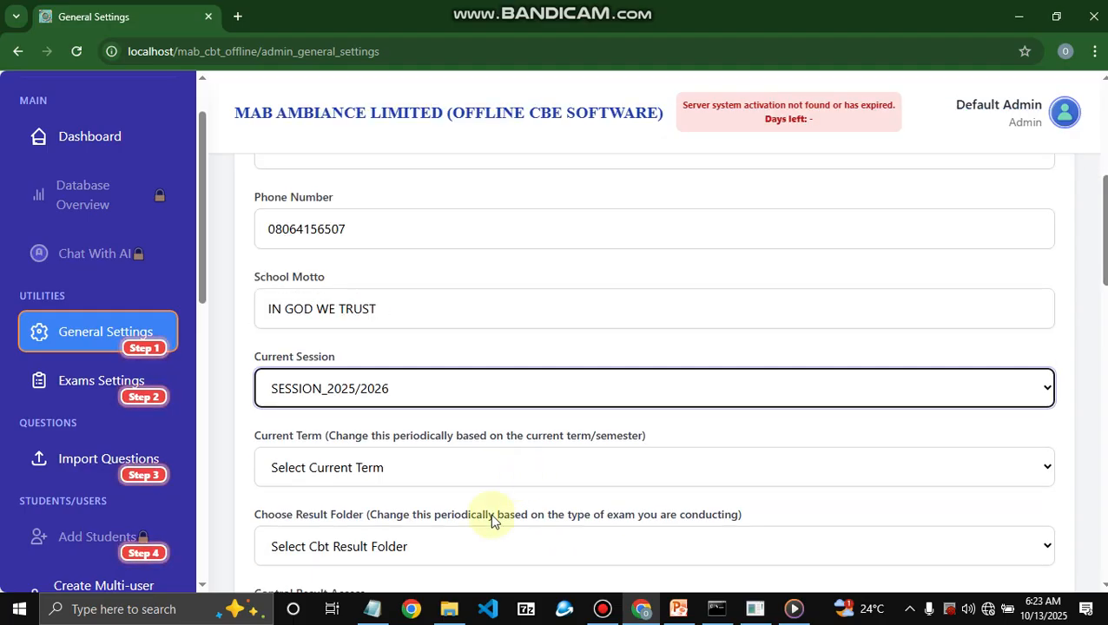
left_click(488, 523)
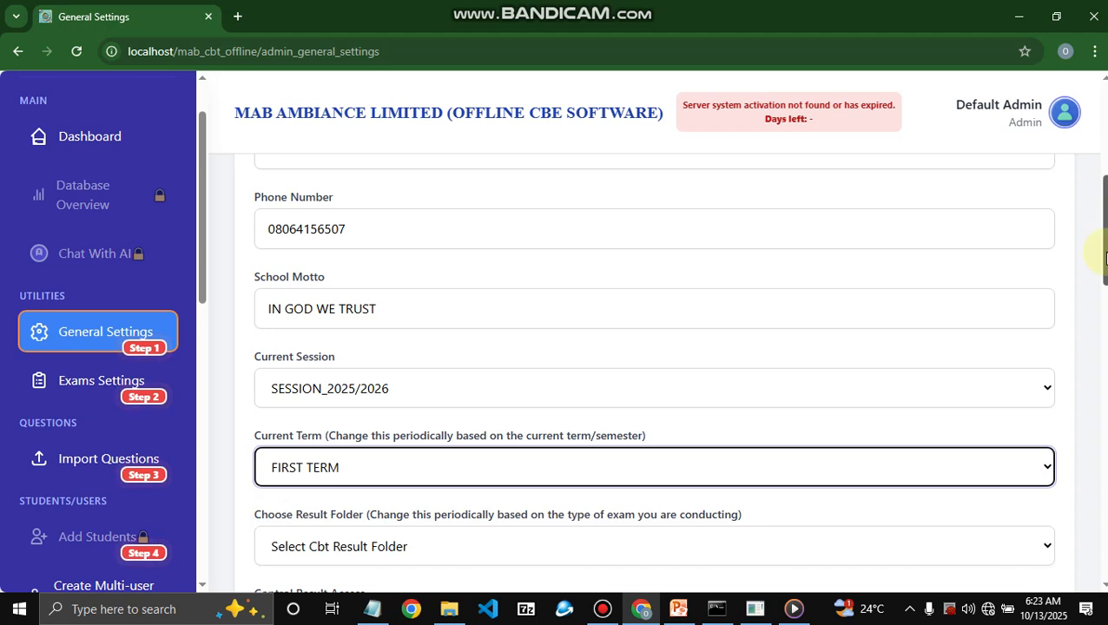
scroll(801, 334, "down", 2)
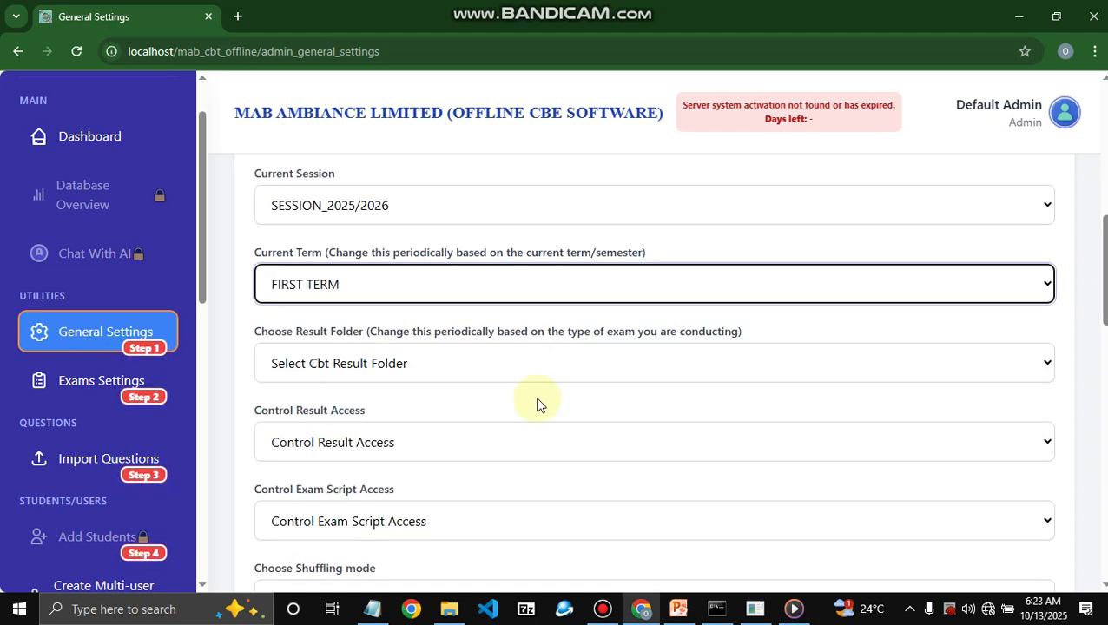
- Set the result folder to TEST 1 after briefly trying EXAM and TEST 2
left_click(536, 373)
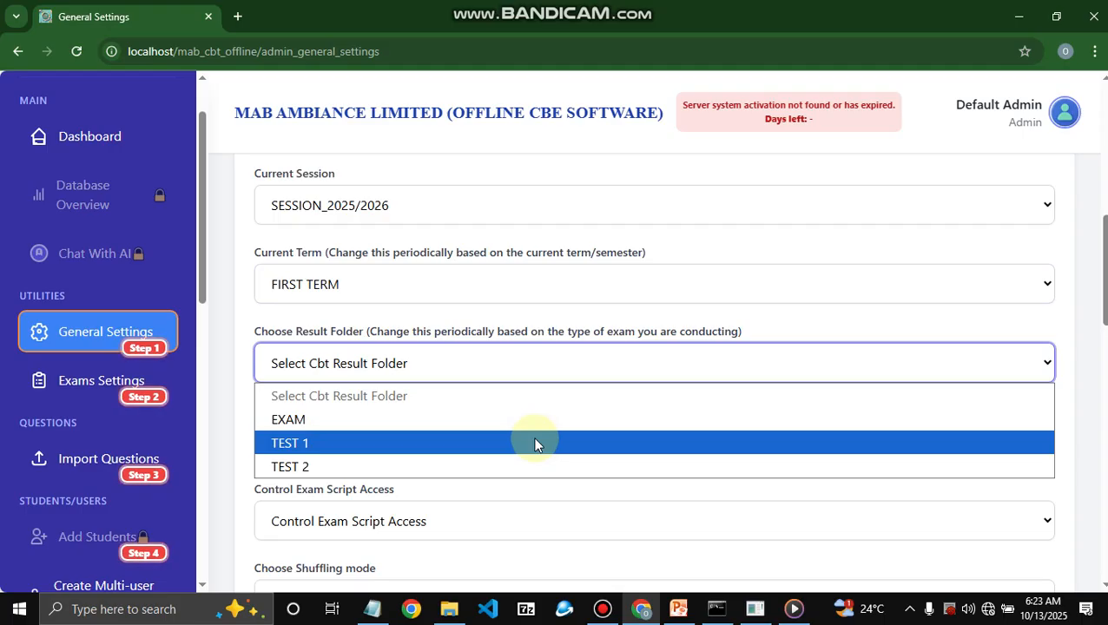
left_click(534, 443)
left_click(656, 367)
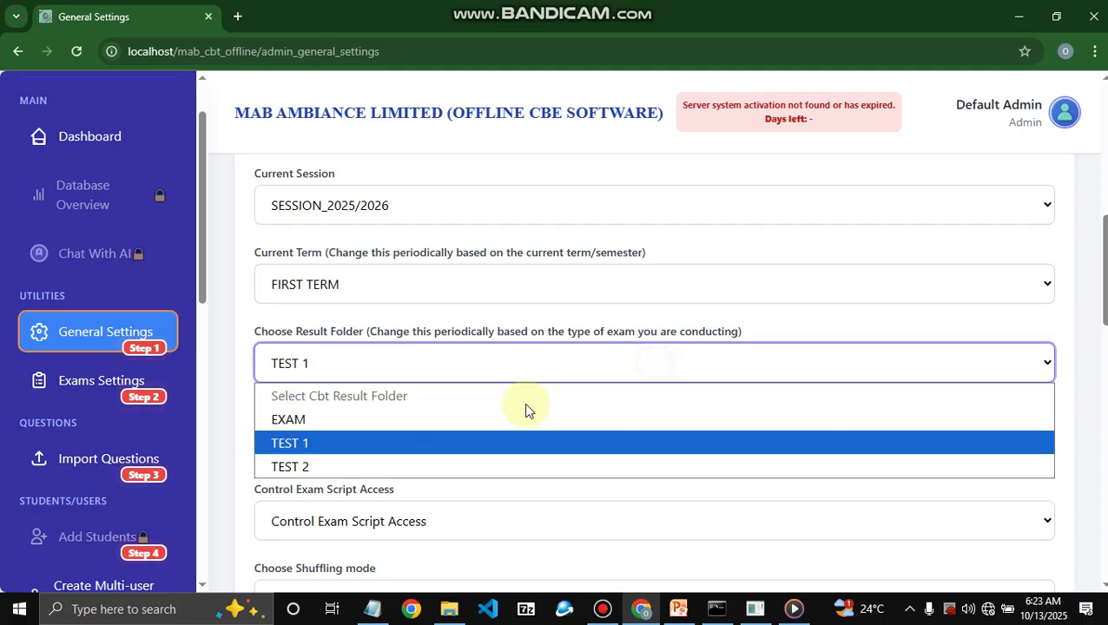
left_click(488, 423)
left_click(561, 373)
left_click(497, 467)
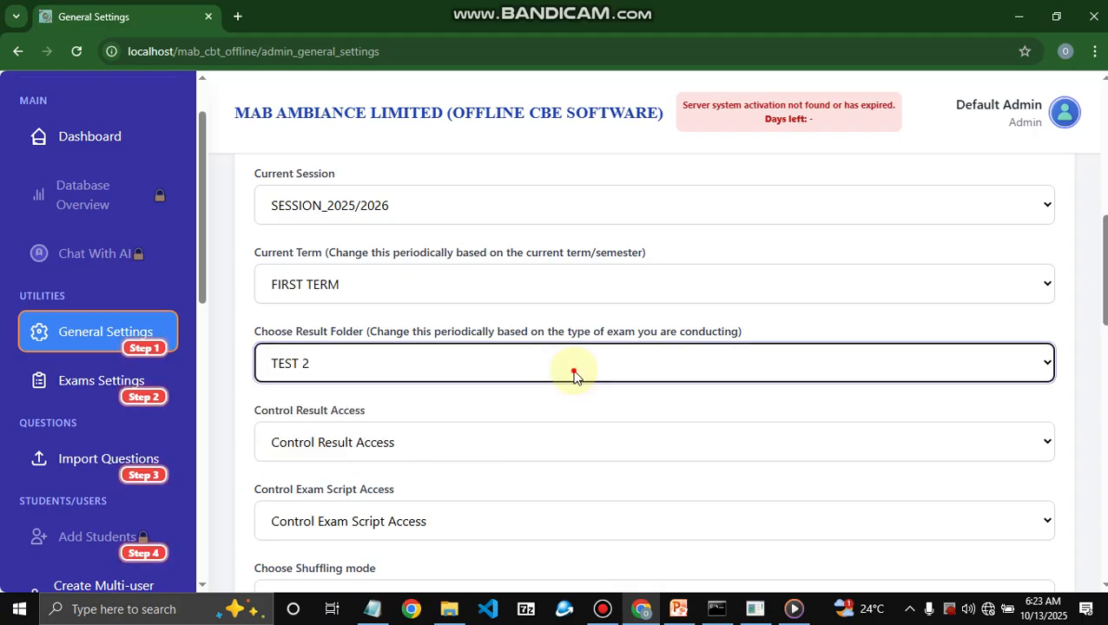
left_click(573, 373)
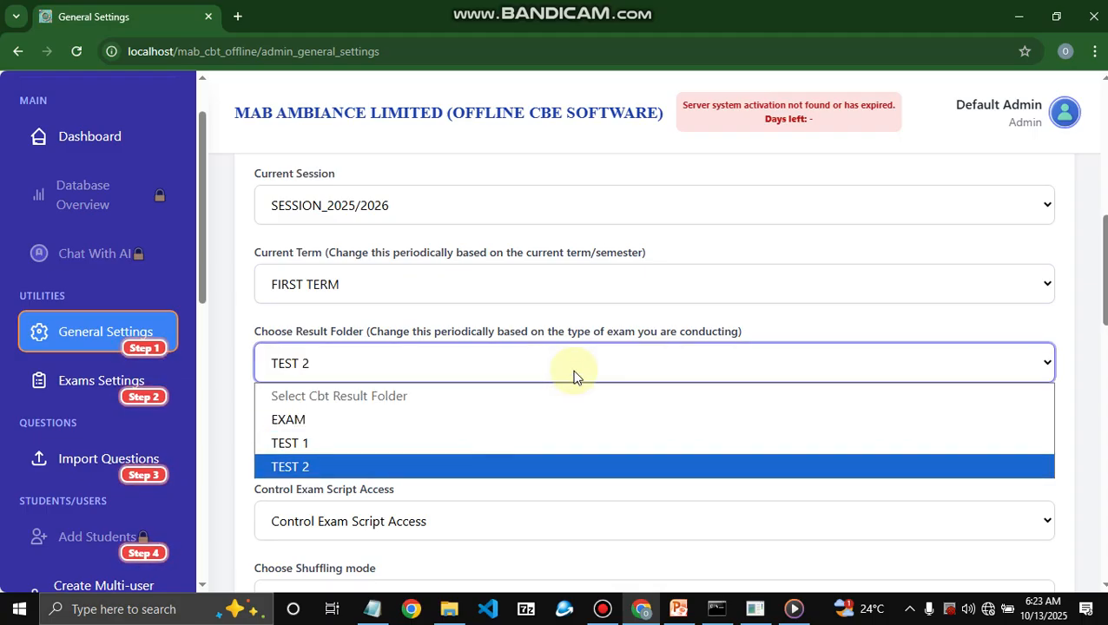
left_click(499, 444)
- Show students their score and exam script after exams, and shuffle exam questions
left_click(535, 440)
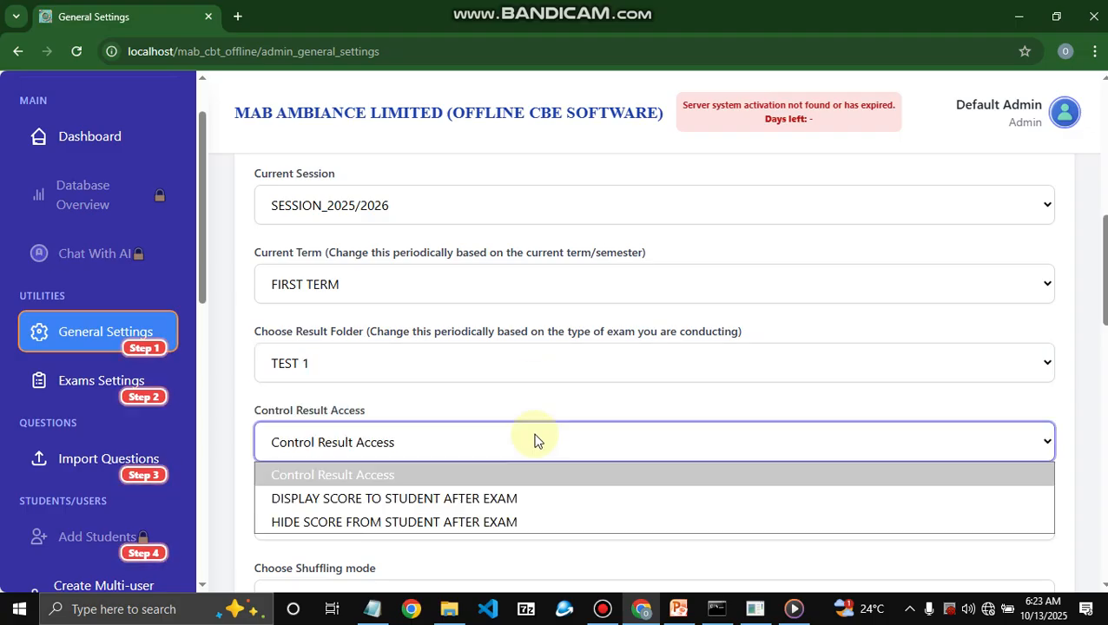
left_click(499, 502)
left_click(491, 525)
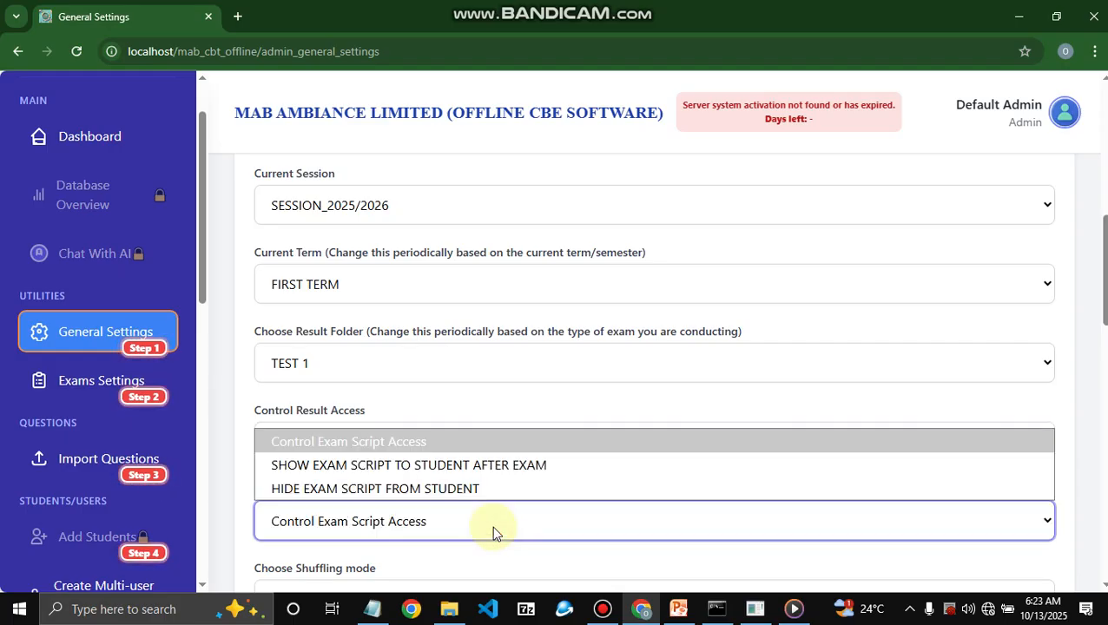
left_click(468, 473)
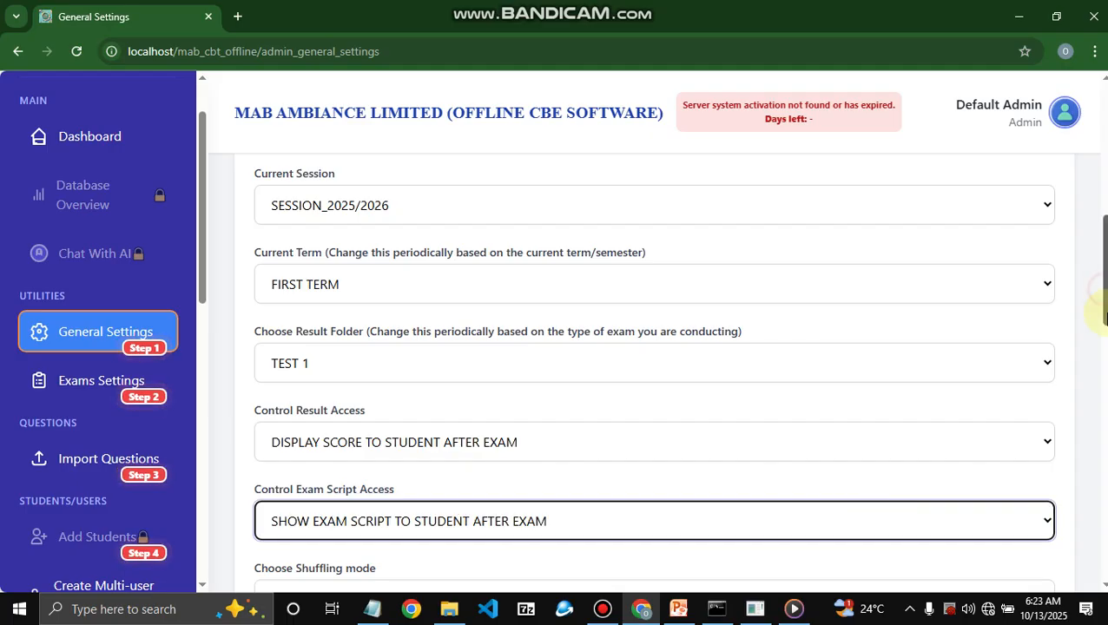
scroll(899, 368, "down", 1)
scroll(899, 367, "down", 2)
left_click(761, 430)
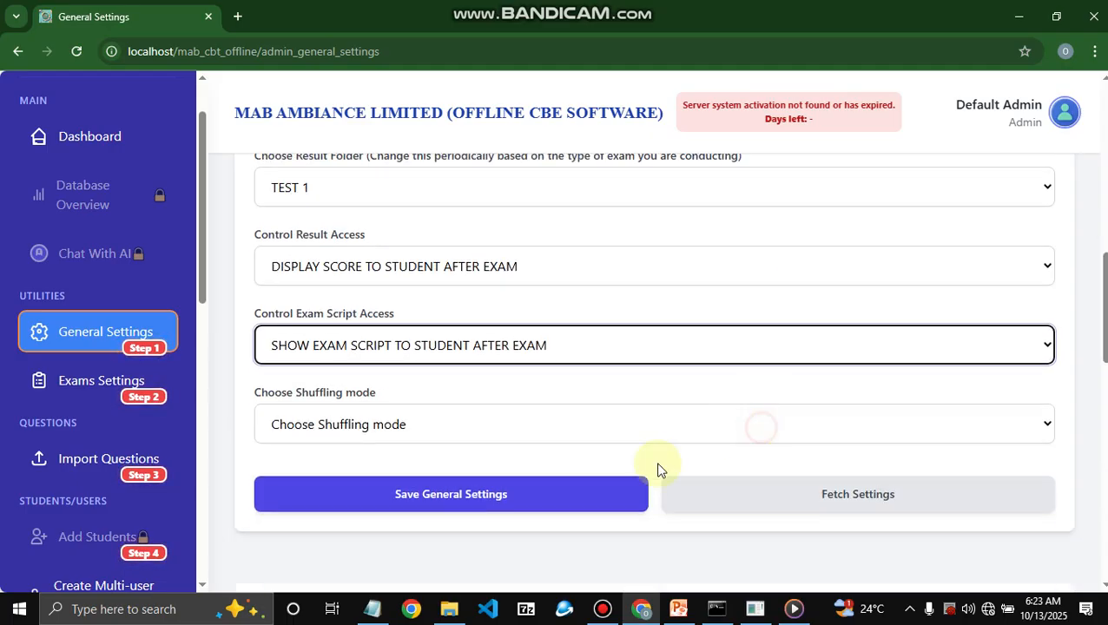
left_click(581, 503)
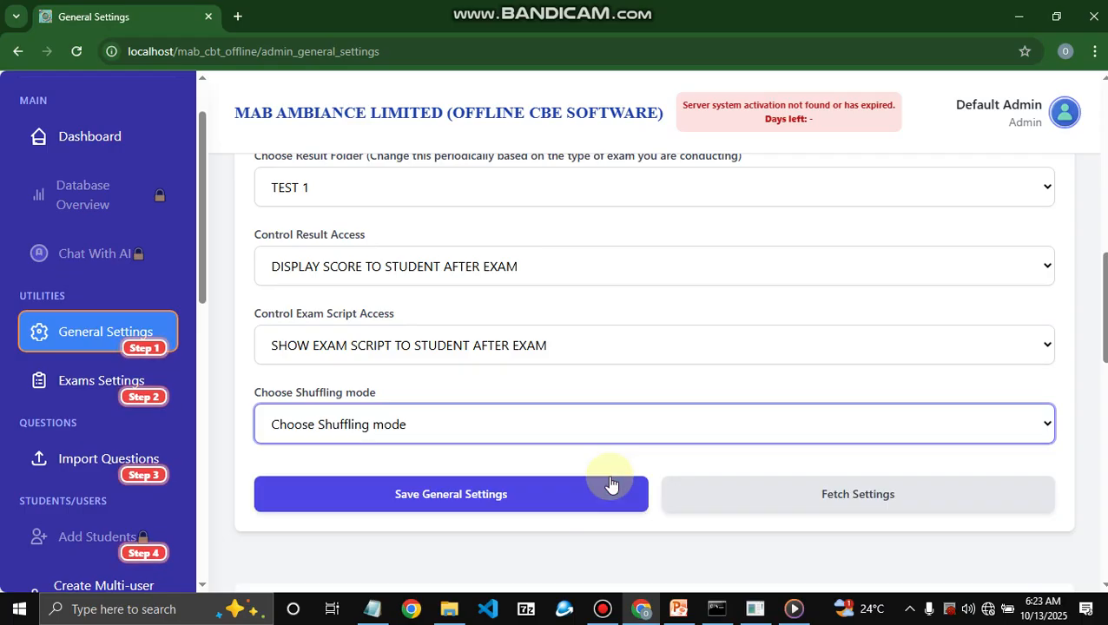
left_click(468, 504)
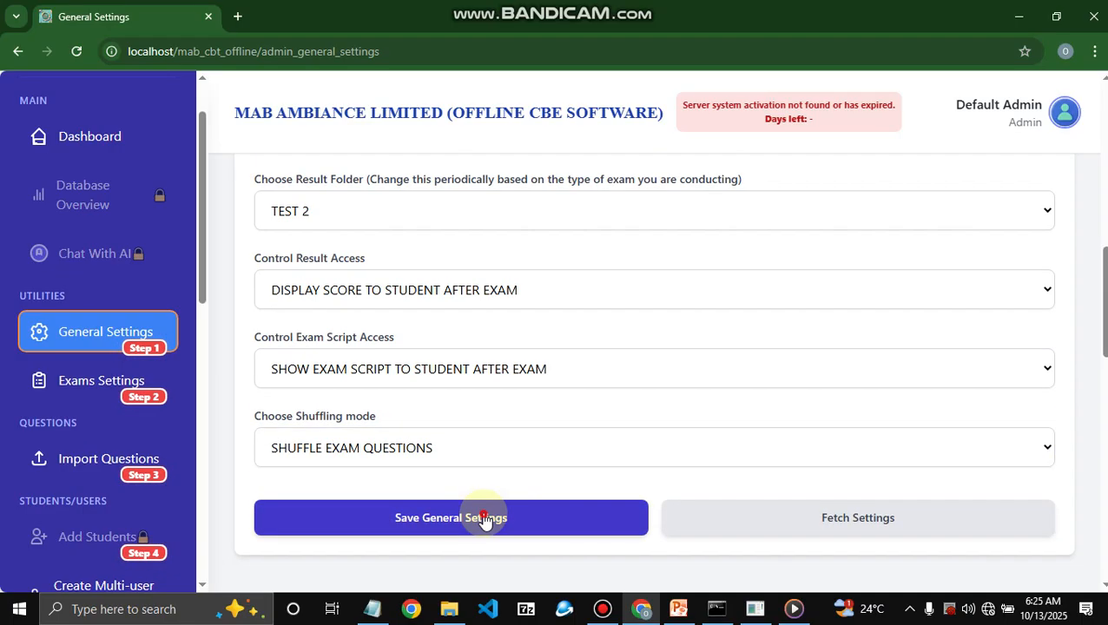
- Submit and confirm the general settings, acknowledge the success message, and review the form
left_click(485, 517)
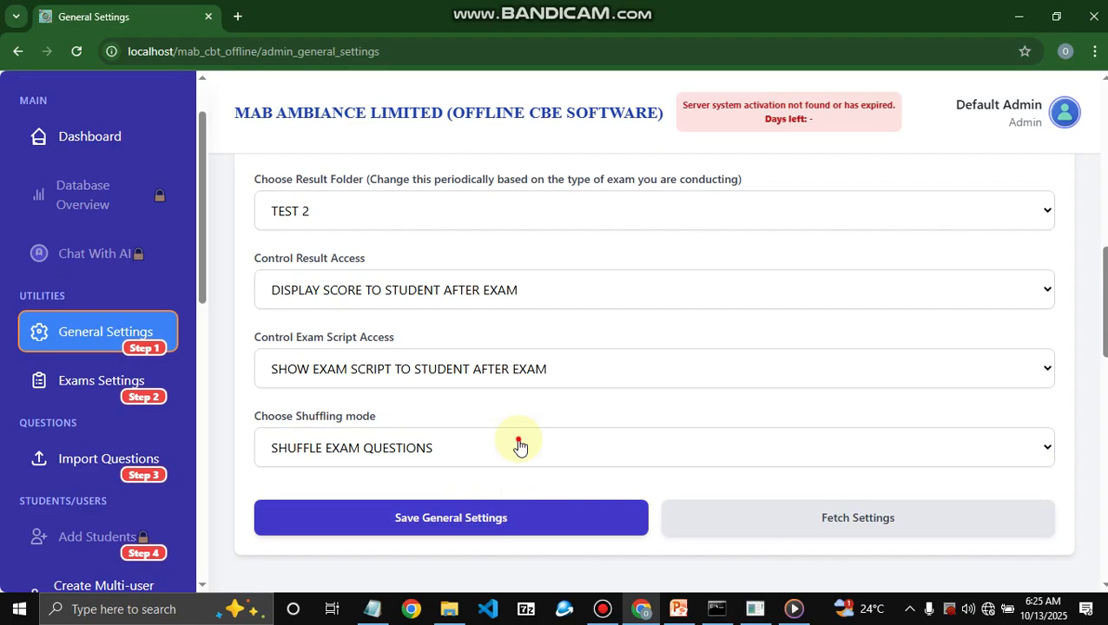
left_click(564, 438)
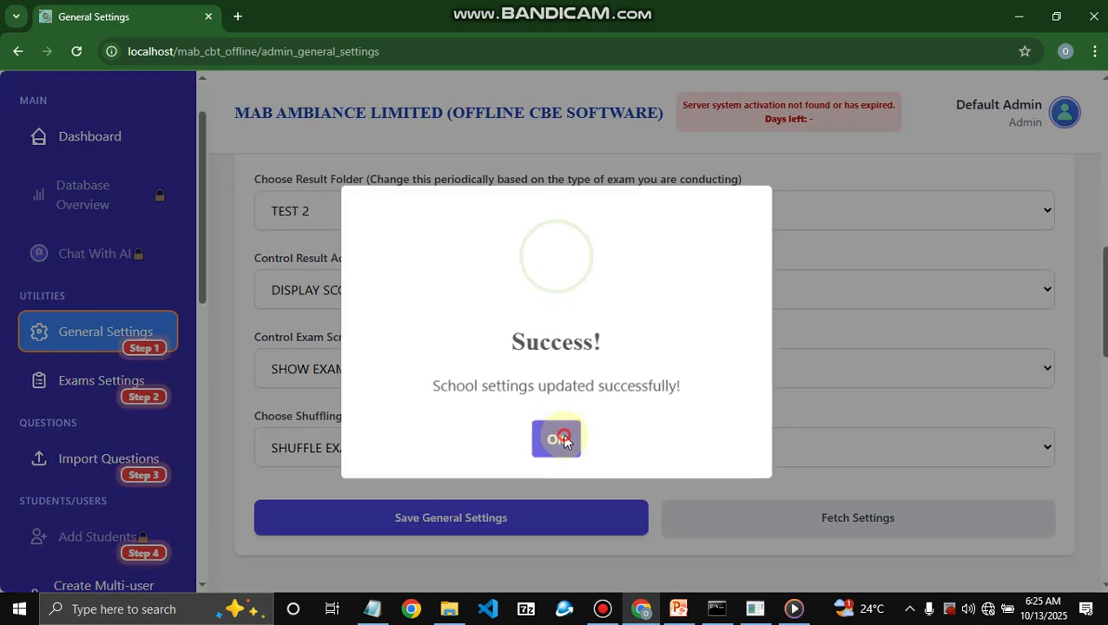
left_click(558, 430)
scroll(625, 334, "up", 2)
scroll(623, 329, "up", 5)
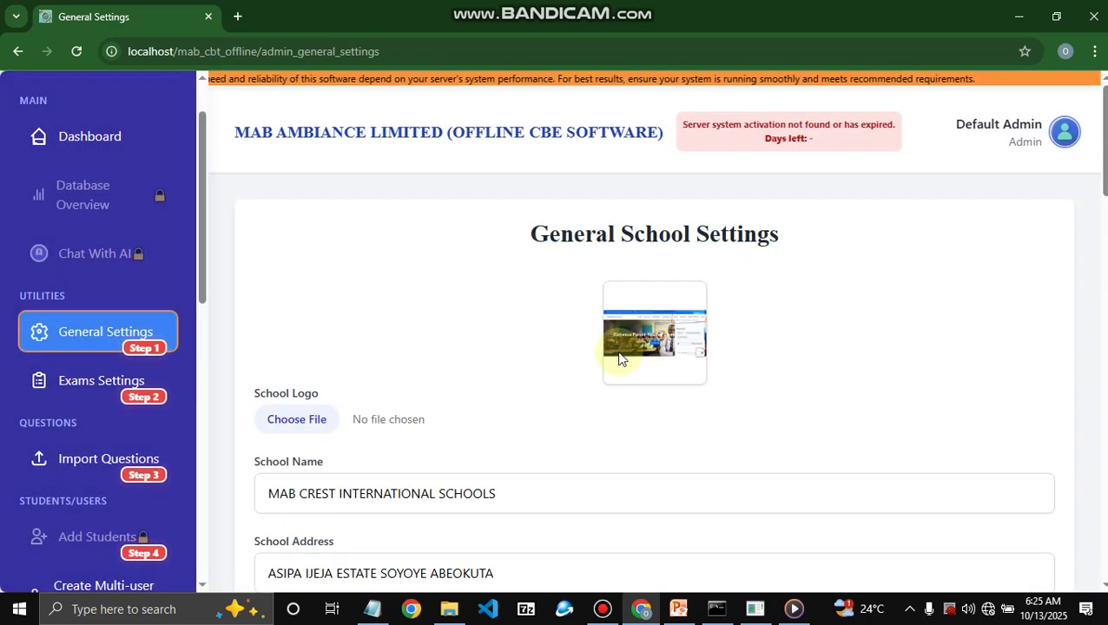
scroll(620, 358, "down", 15)
scroll(618, 356, "up", 12)
scroll(646, 358, "down", 12)
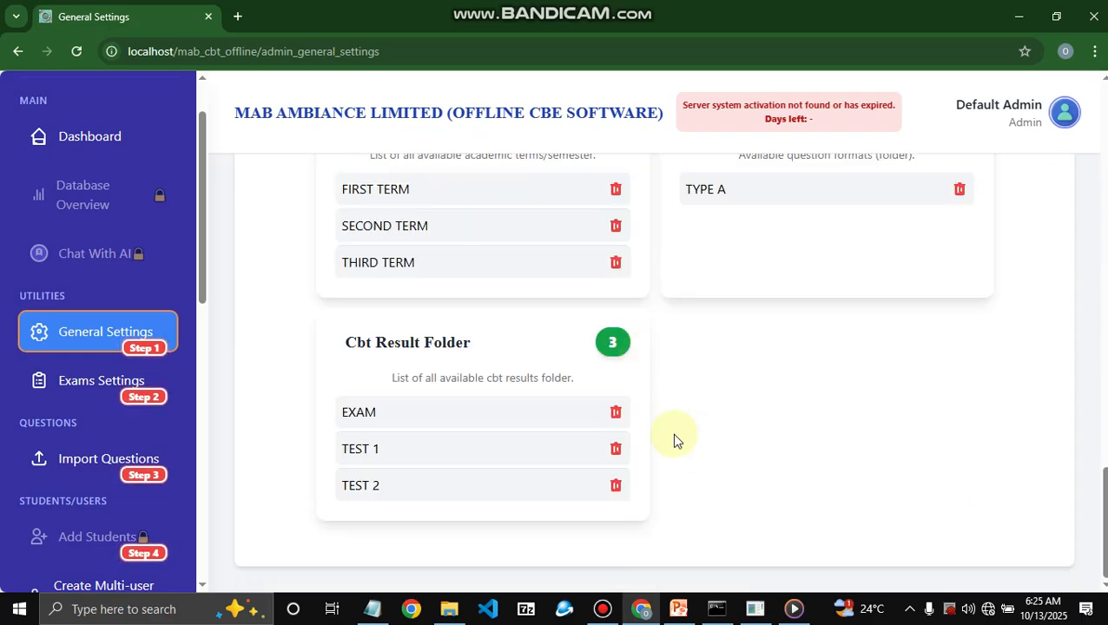